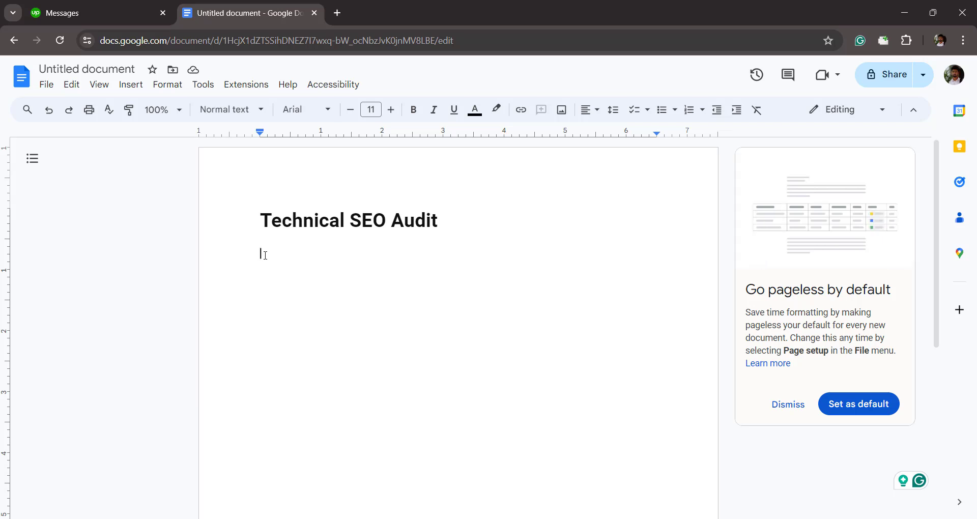
Enter the first three audit items below the heading: "1.XML Sitemaps", "2. Robots. Txt" and "3. Canonical URL", each on its own line.
type("tXML Sitemaps")
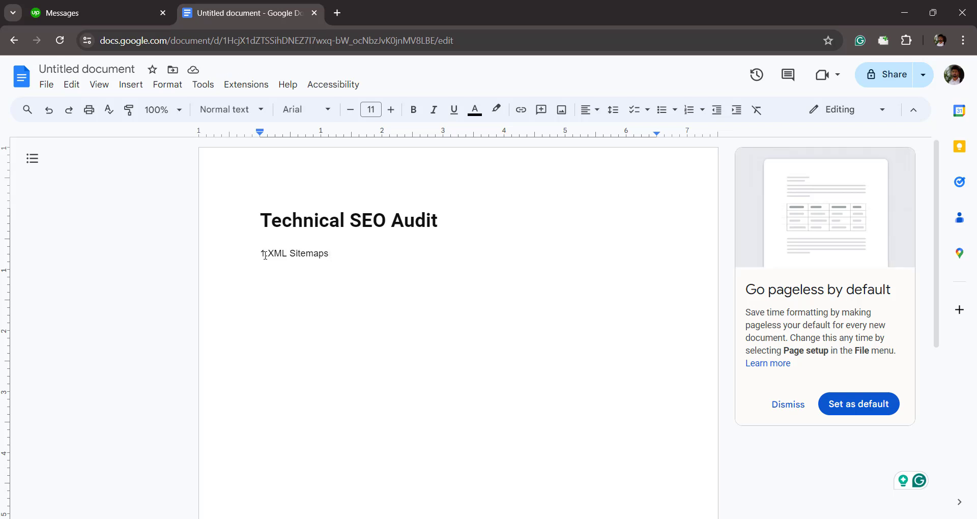
key("Return")
type("2.")
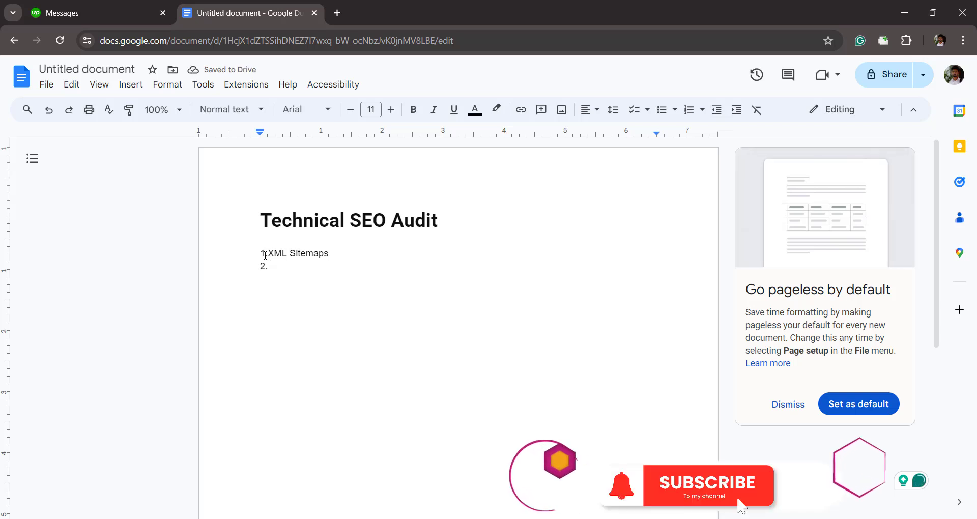
type("Ro")
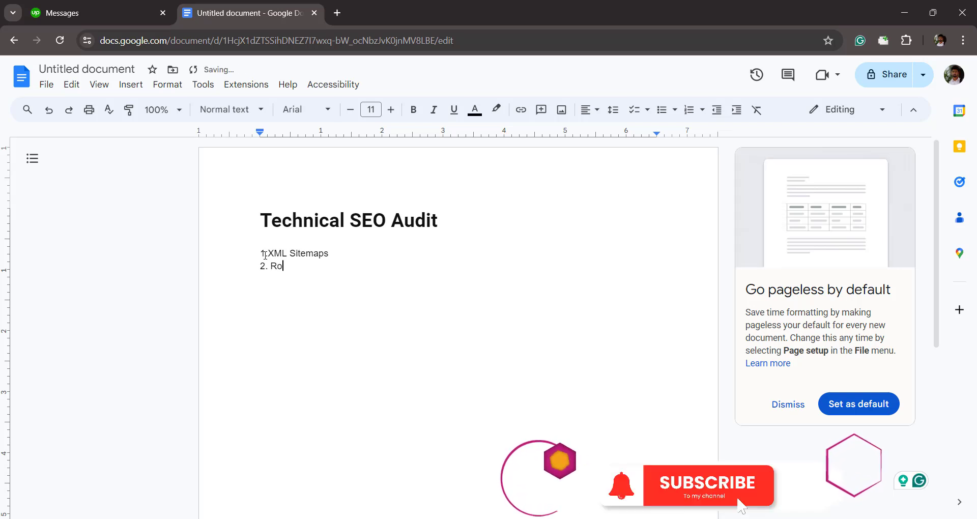
type("bots")
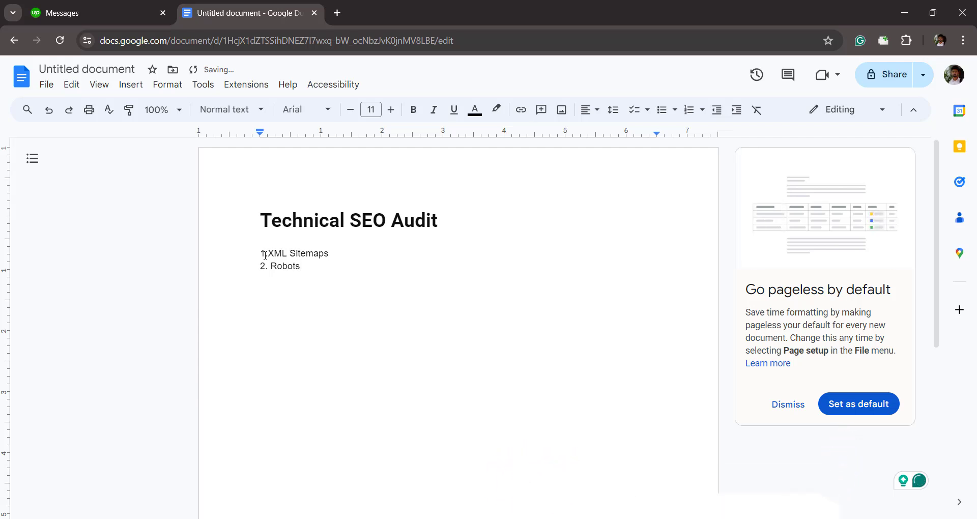
type(".")
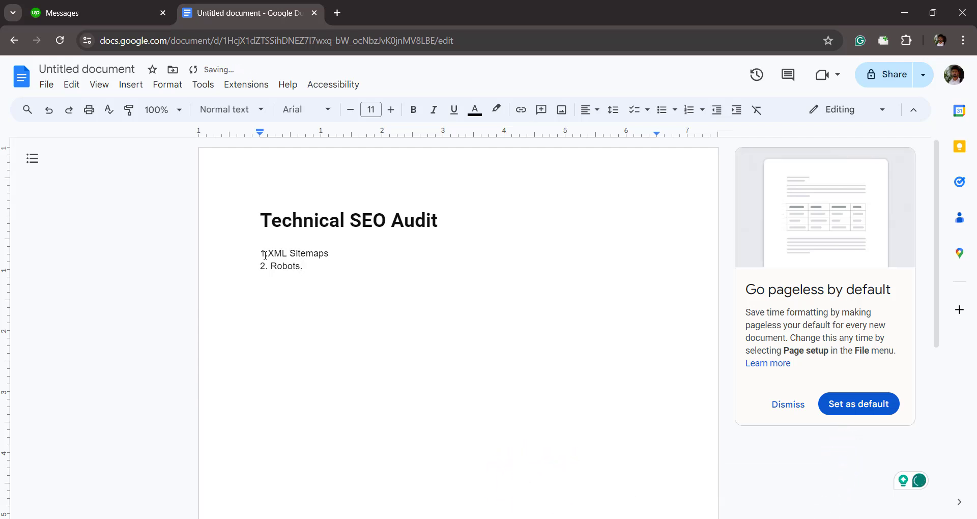
type(" txt")
key("Return")
type("3. Canonical ")
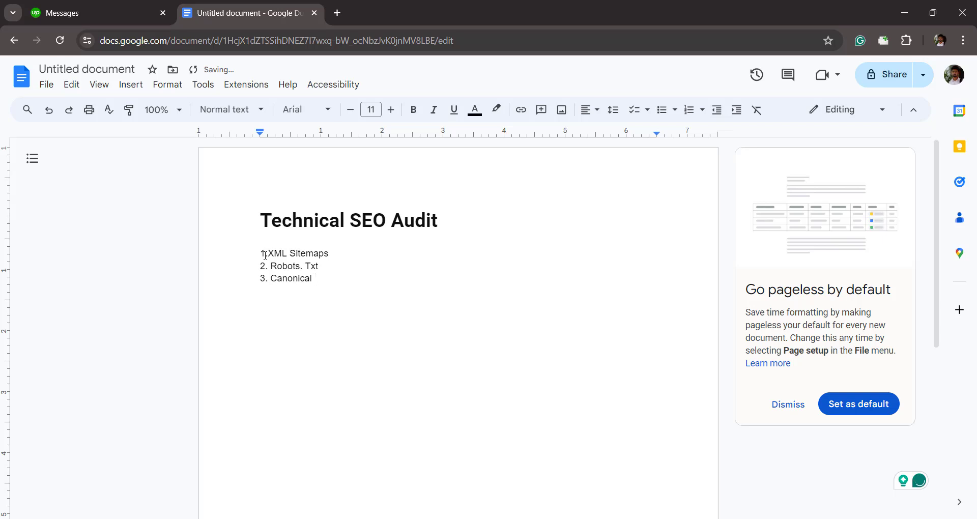
type("URL")
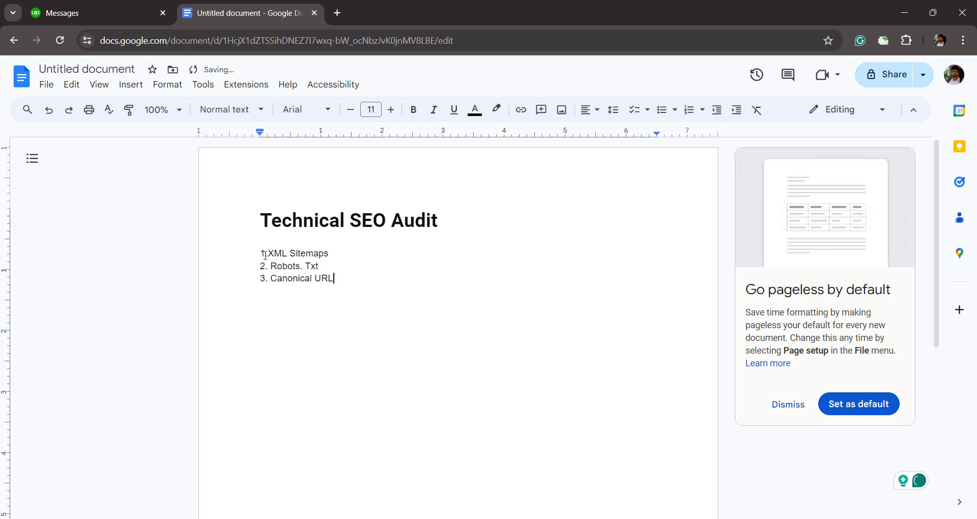
key("Return")
key("Return")
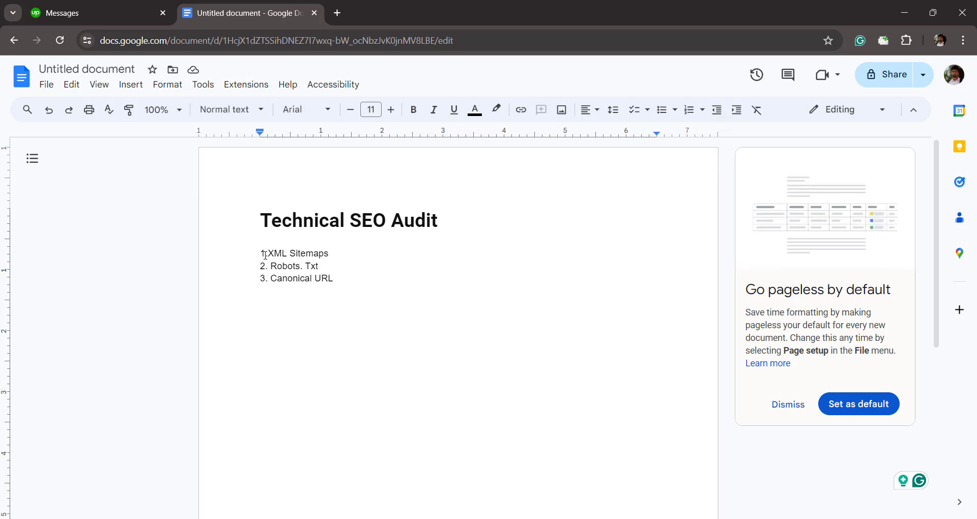
Continue the audit list with "4. Schema. Org" and "5. Google Analysis" on separate lines, ending on a new empty line.
type("4. S")
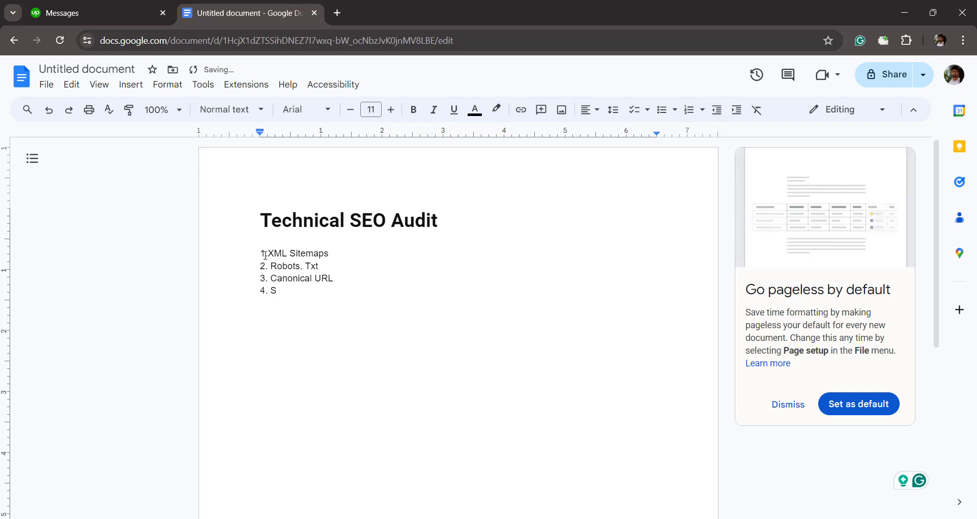
type("chema")
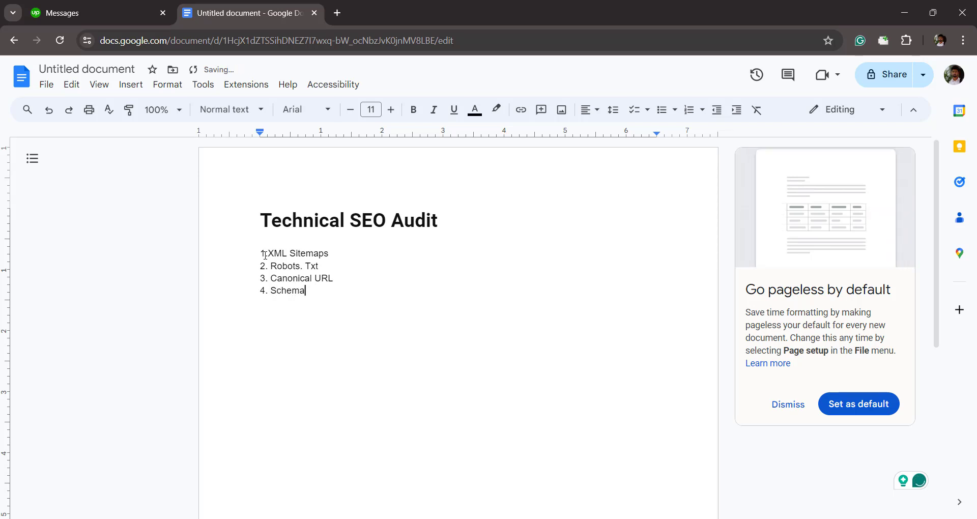
type(". org")
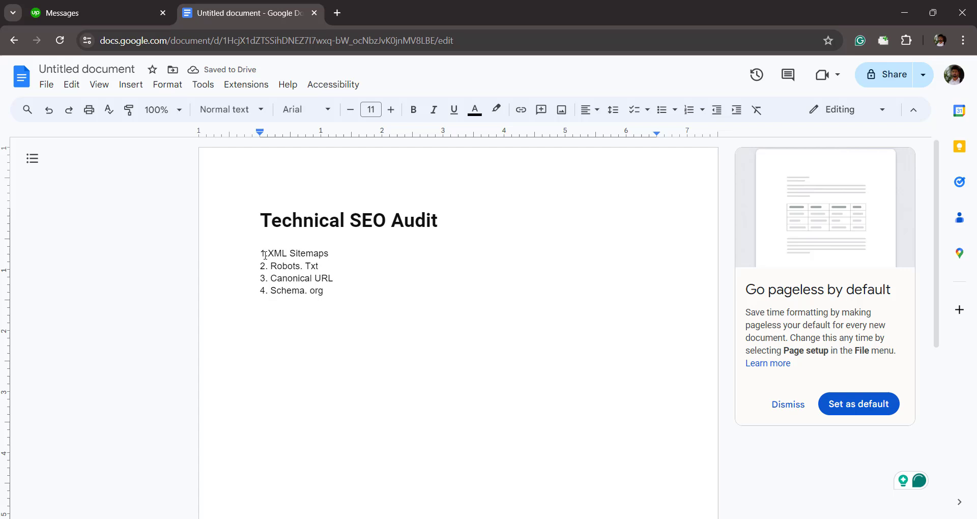
key("Return")
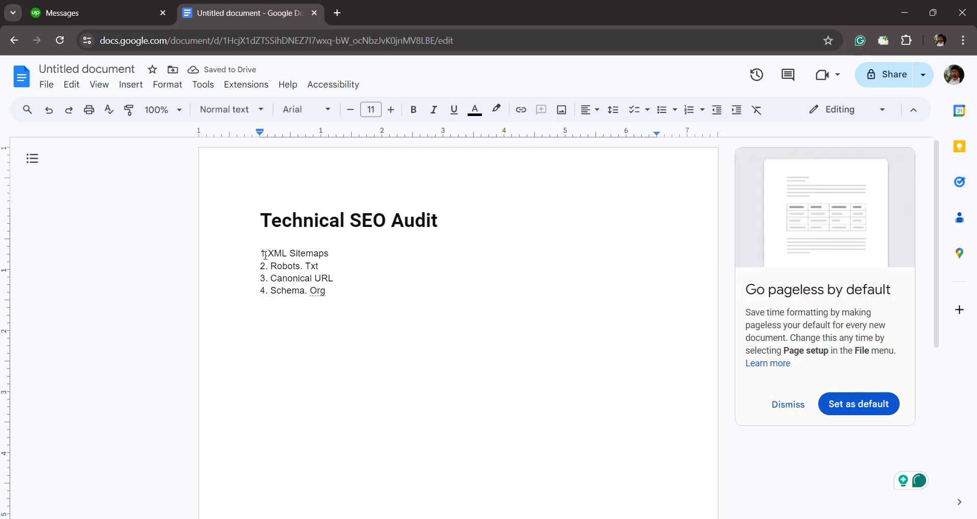
type("5. ")
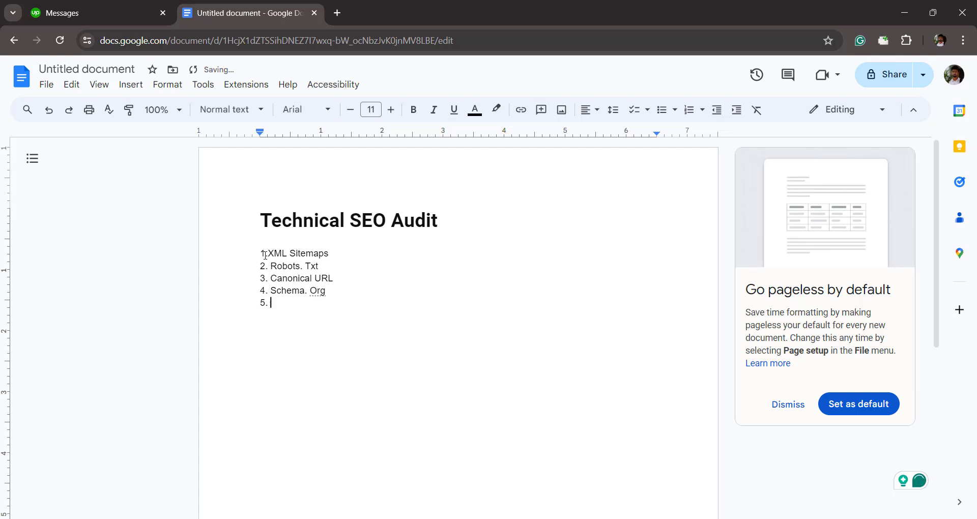
type("Google A")
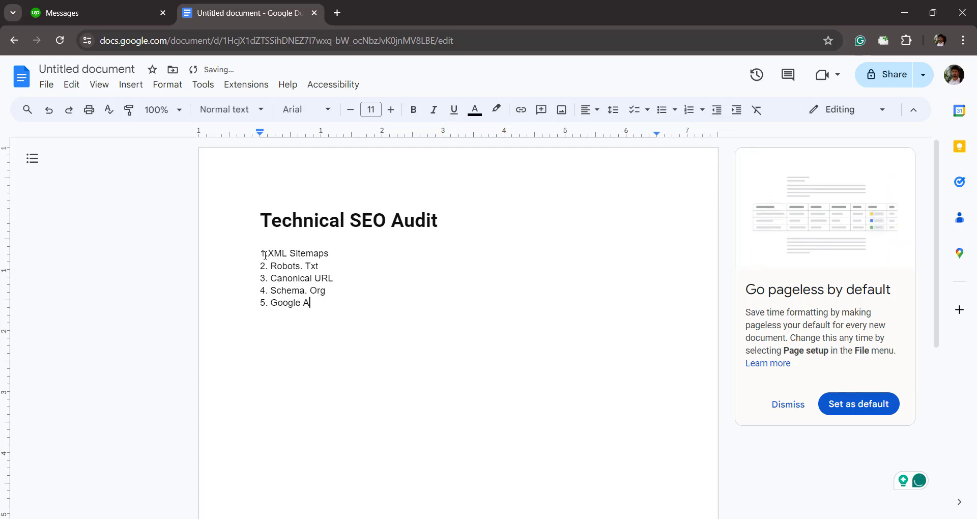
type("nalysis")
key("Return")
key("Return")
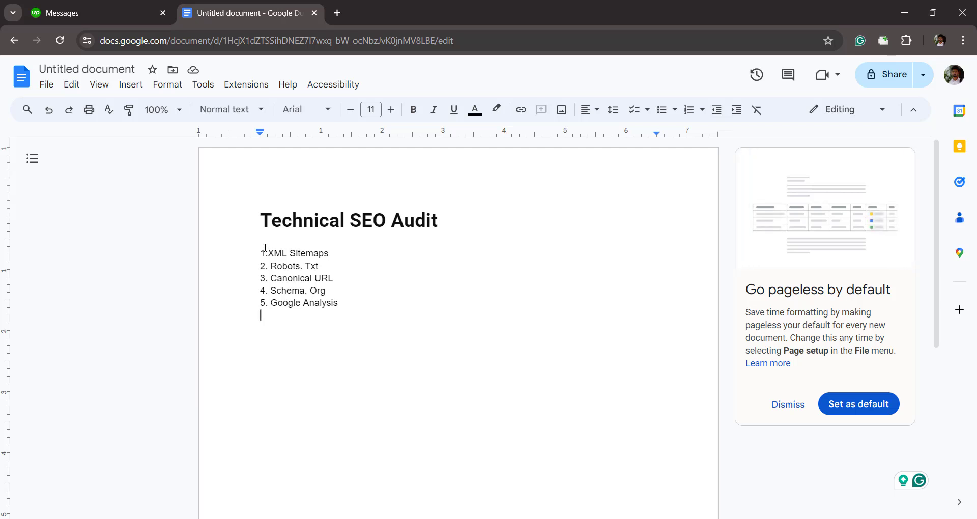
Review the five audit items under the Technical SEO Audit heading, highlighting them individually and as a whole list.
left_click_drag(265, 252, 326, 289)
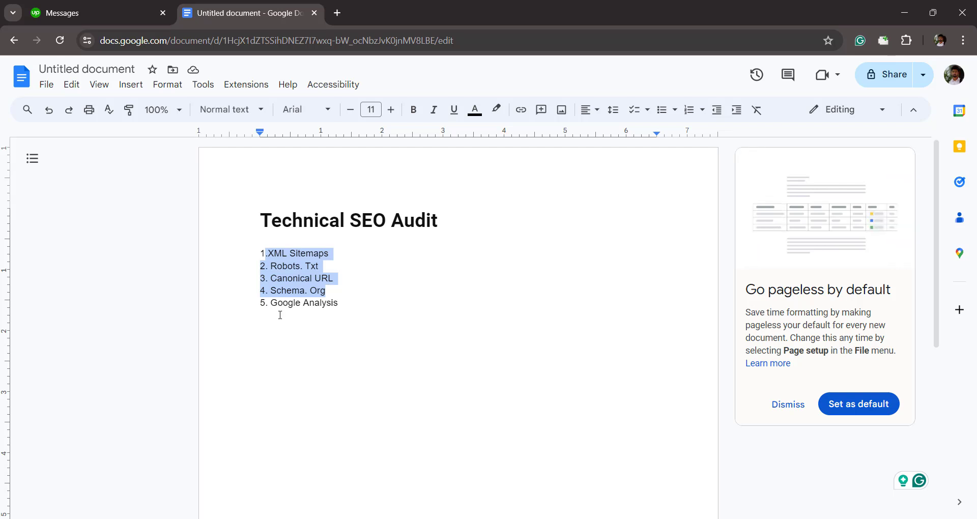
left_click_drag(270, 304, 345, 307)
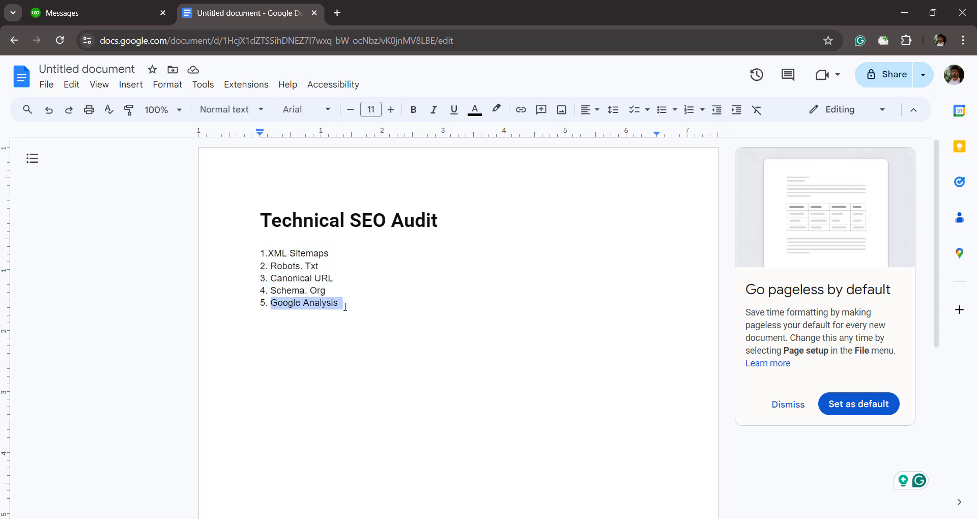
left_click(345, 307)
left_click(449, 219)
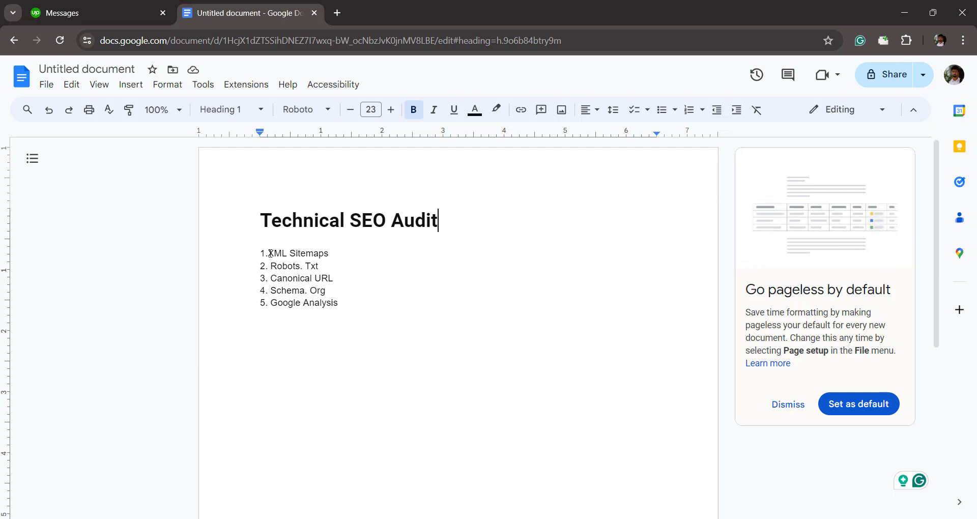
left_click_drag(269, 253, 327, 253)
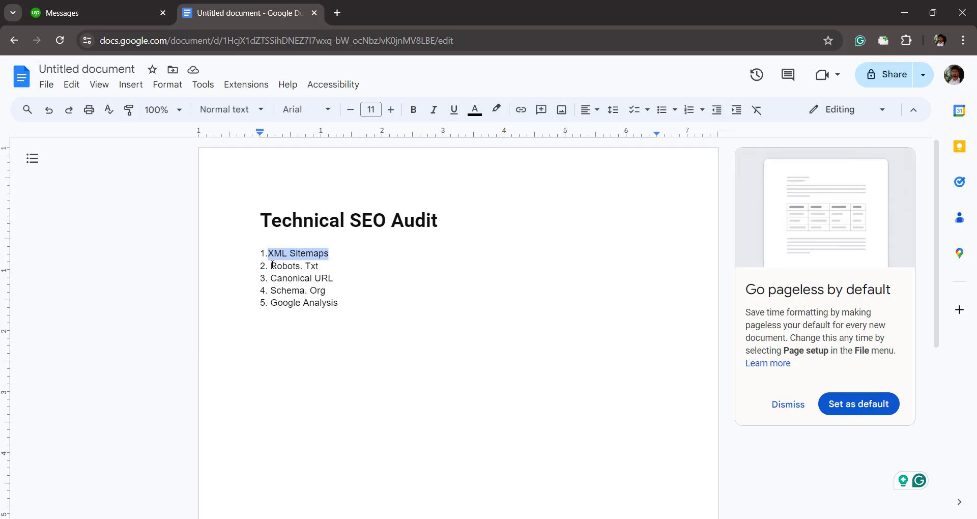
left_click_drag(271, 265, 338, 278)
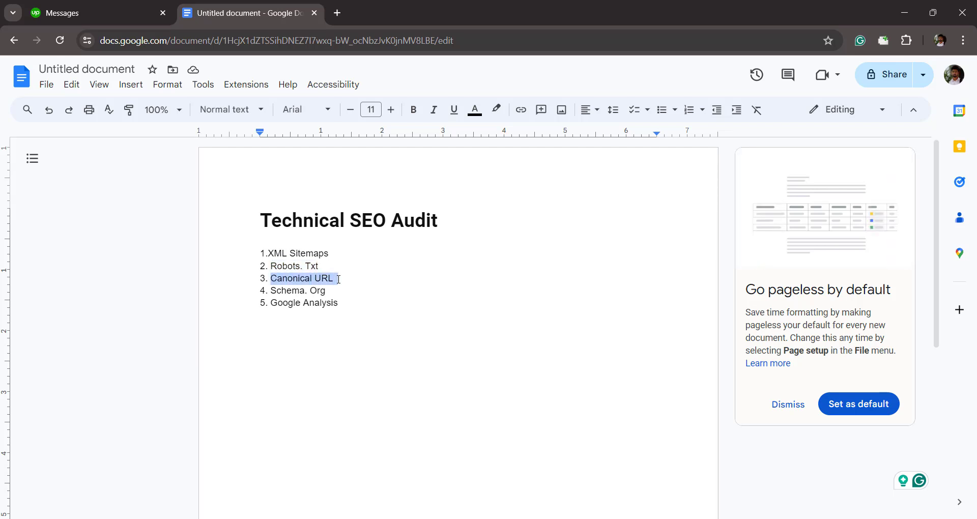
left_click_drag(272, 291, 326, 291)
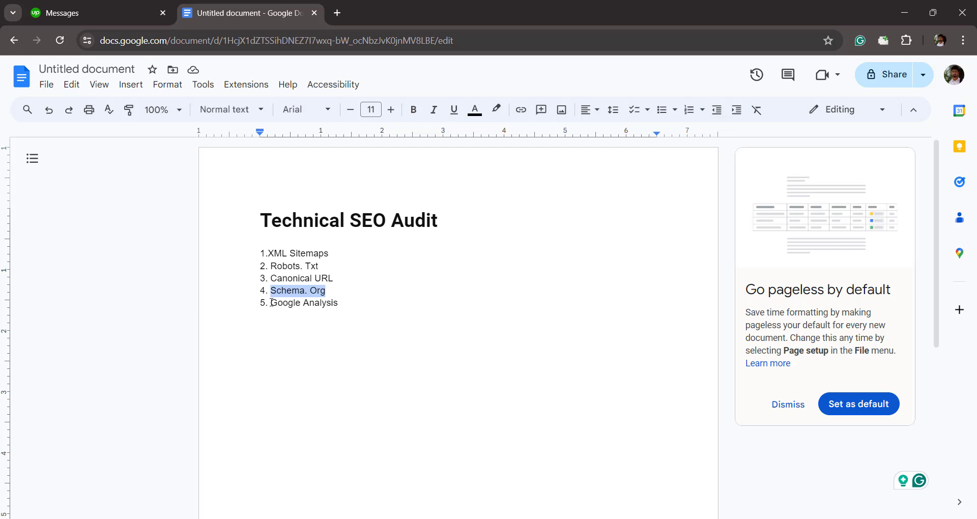
left_click_drag(271, 302, 339, 304)
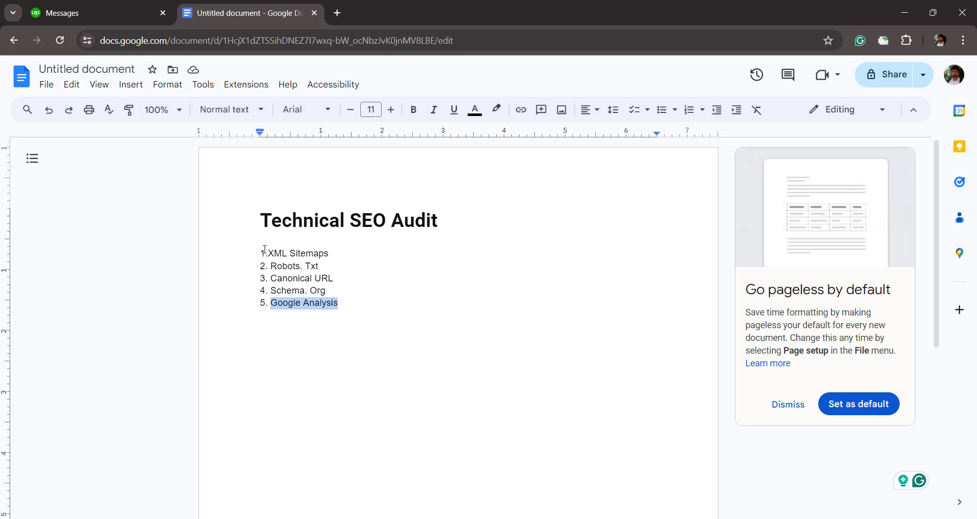
left_click_drag(307, 274, 333, 290)
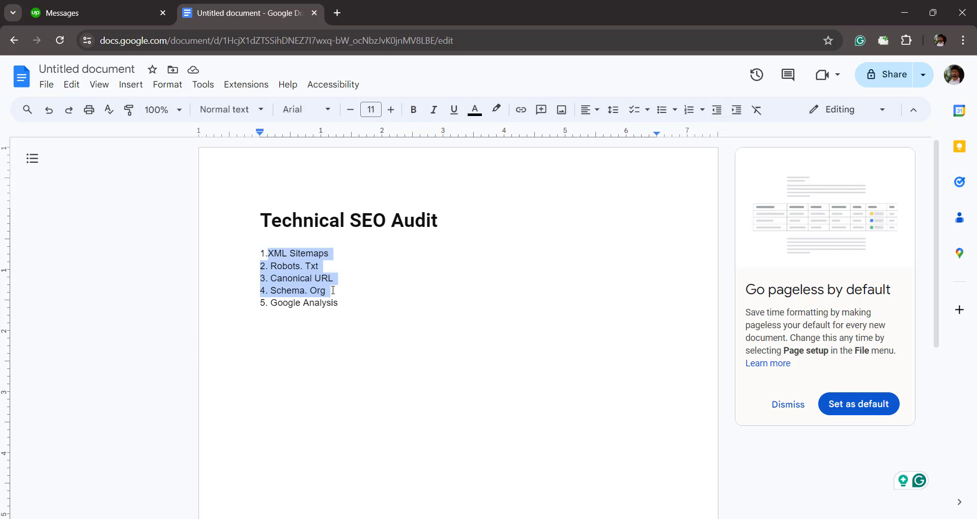
left_click_drag(344, 305, 268, 251)
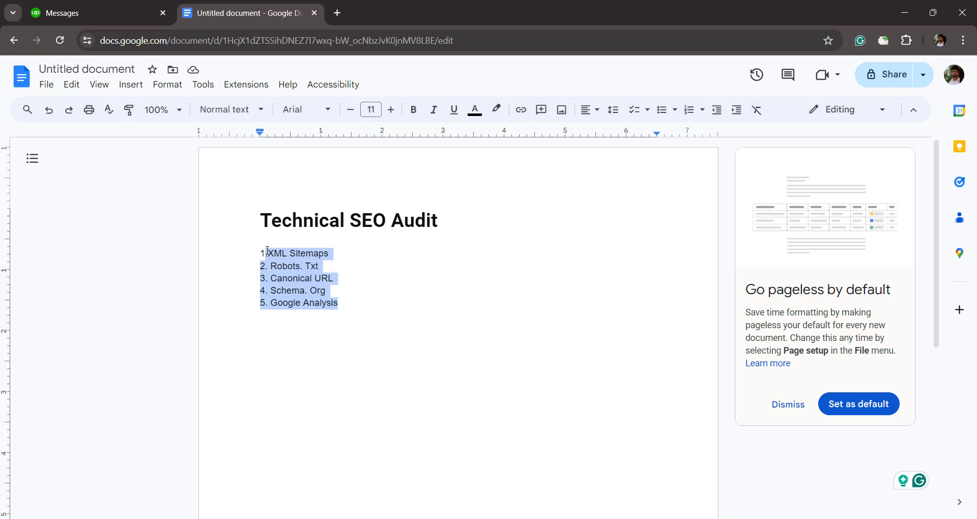
left_click(262, 237)
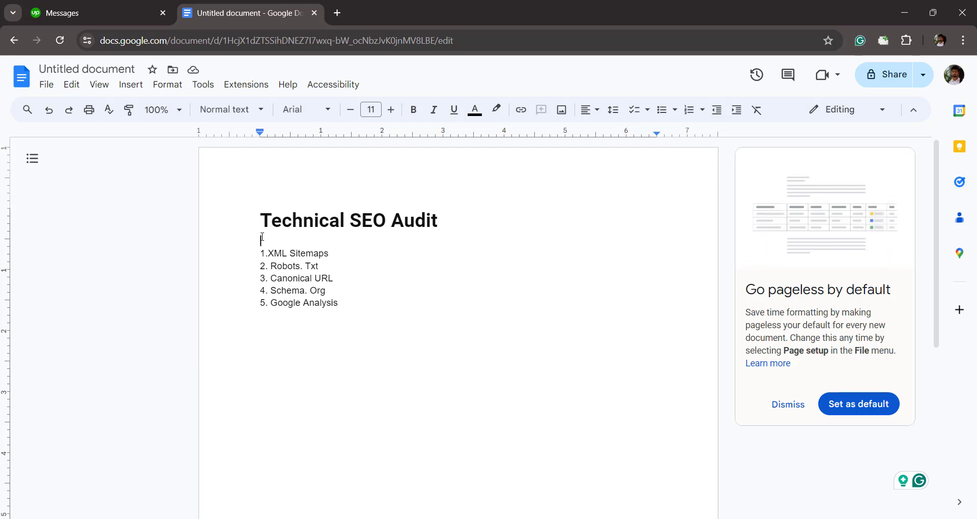
left_click_drag(270, 250, 340, 304)
left_click(341, 304)
left_click_drag(341, 304, 261, 255)
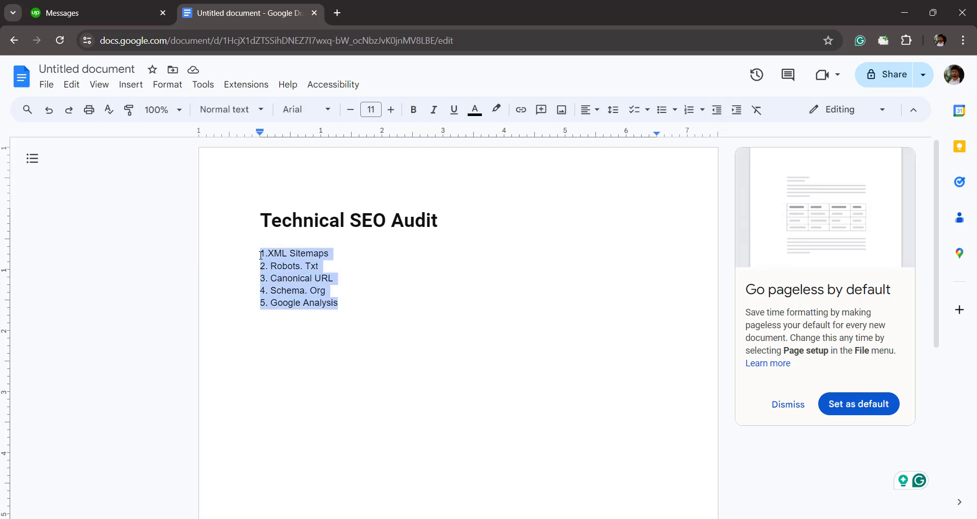
left_click(444, 219)
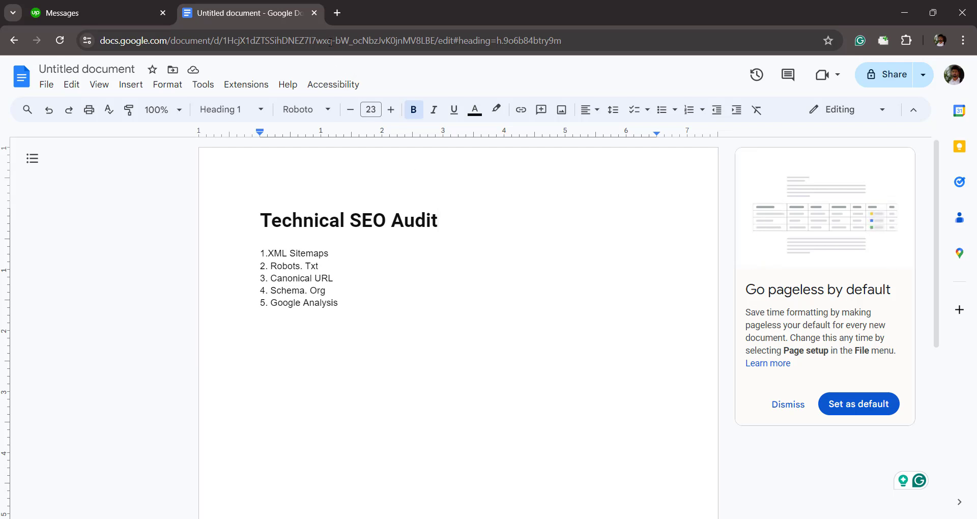
Search Google for "seoquake extension" in a new browser tab and open the SEOquake page in the Chrome Web Store.
left_click(337, 13)
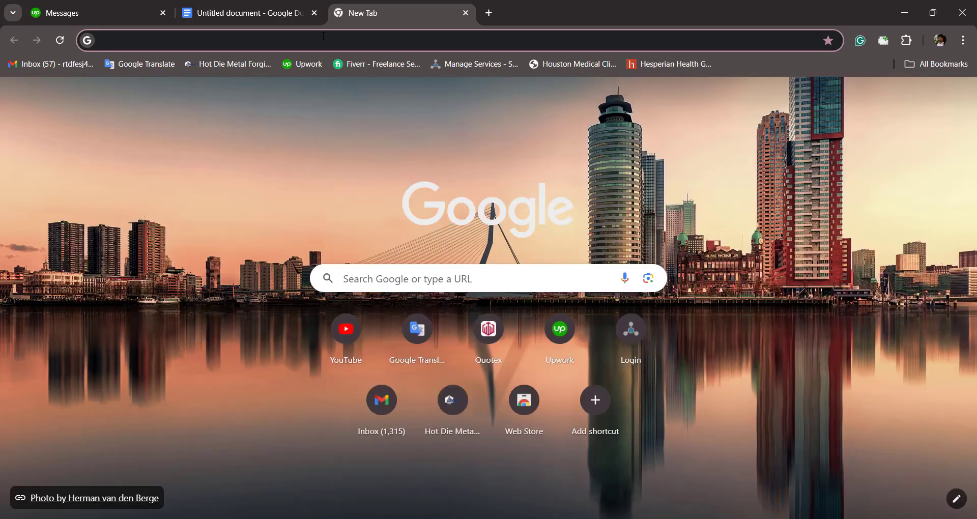
left_click(323, 36)
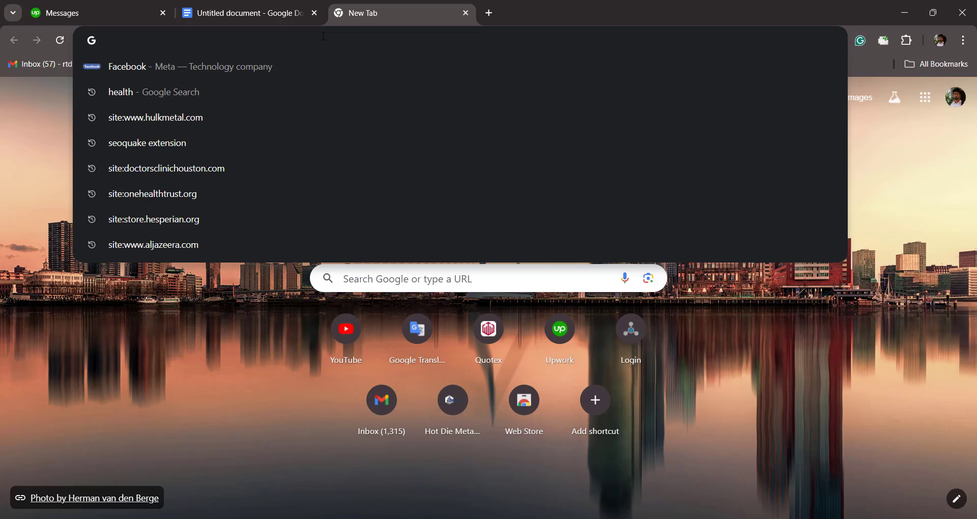
type("seoq")
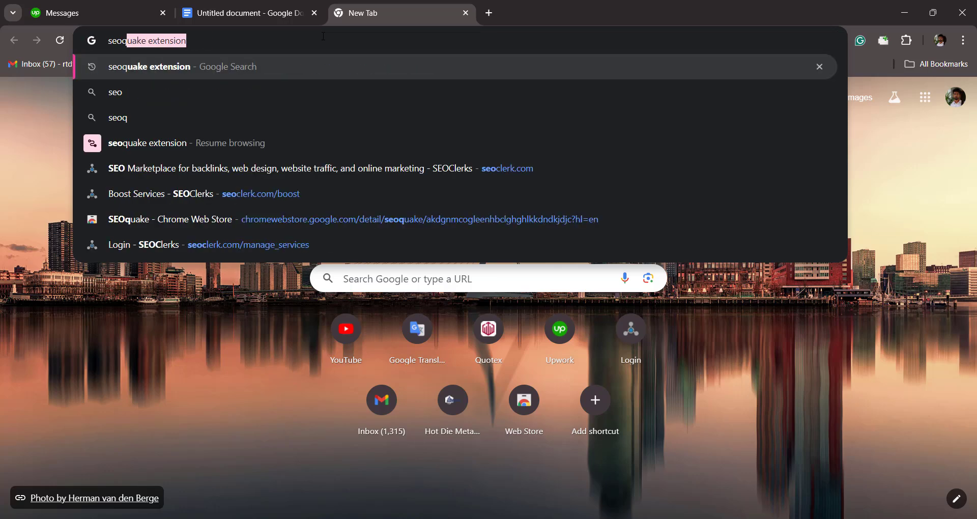
key("Return")
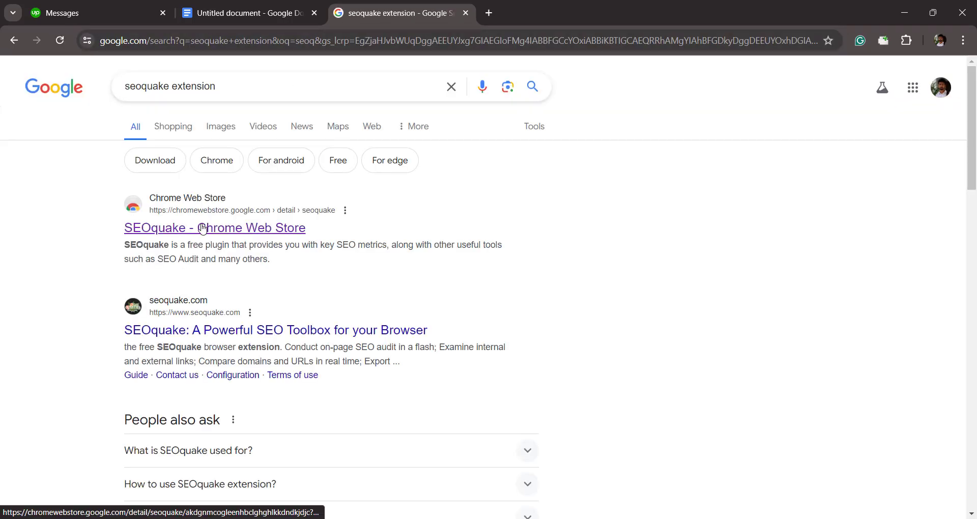
left_click(202, 229)
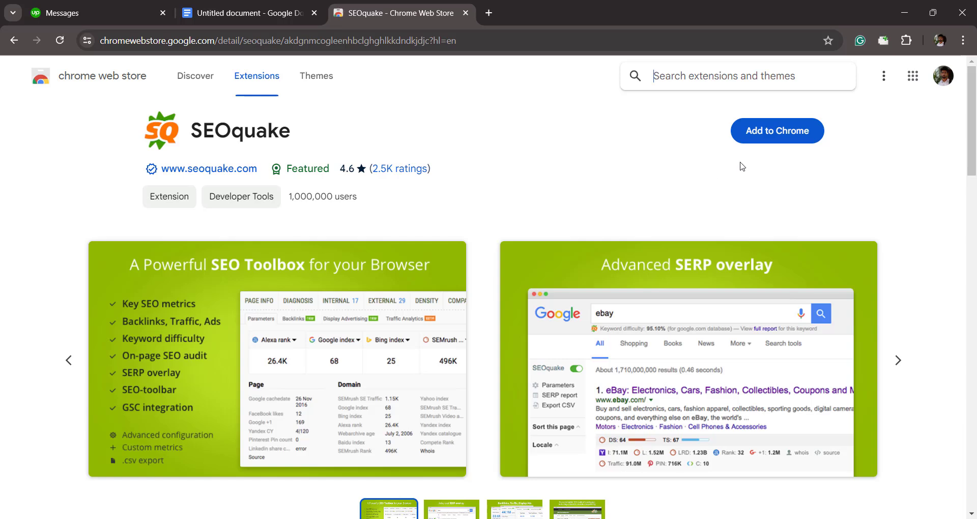
Add the SEOquake extension to Chrome, pin it for quick access and close the Web Store page.
left_click(770, 135)
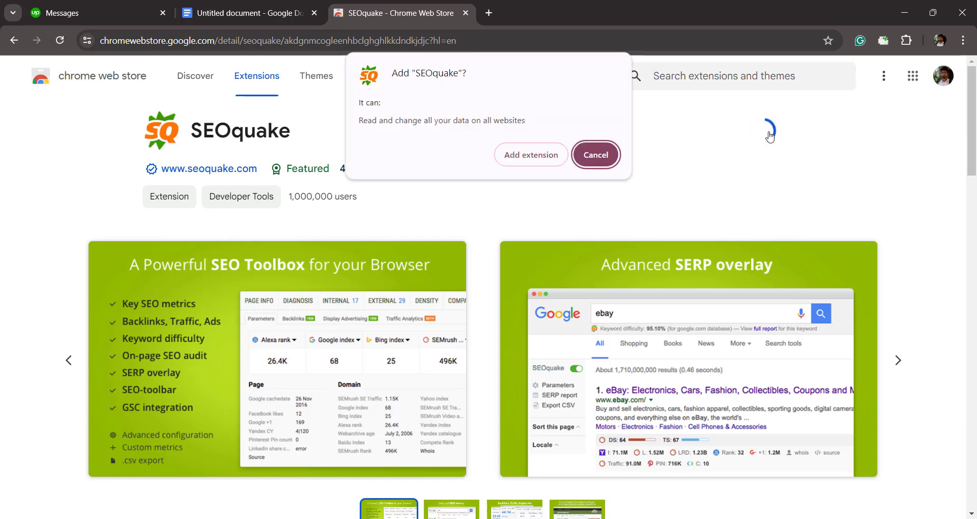
left_click(527, 159)
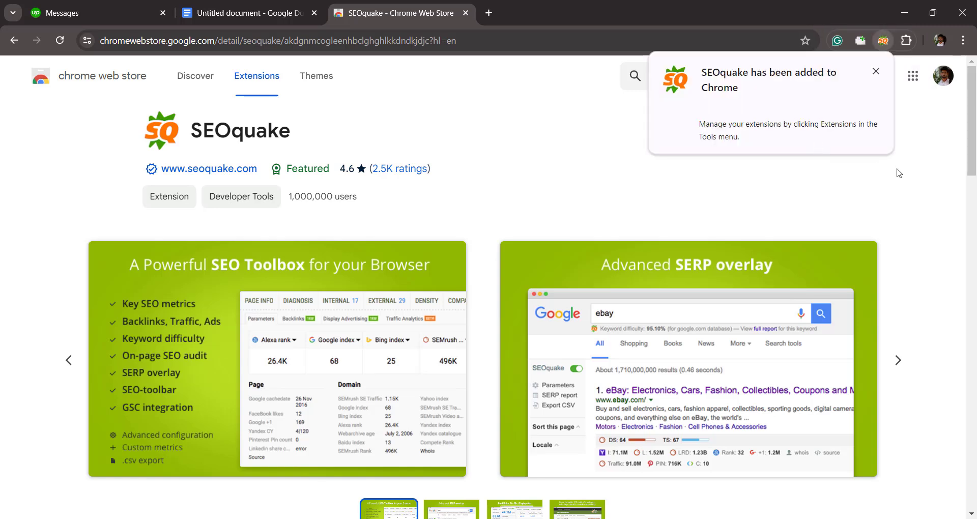
left_click(906, 43)
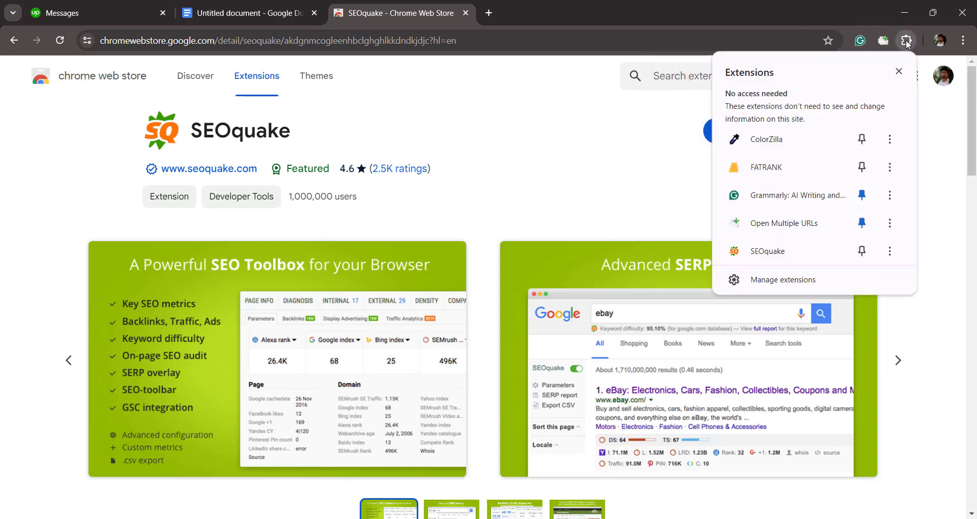
left_click(857, 252)
left_click(950, 173)
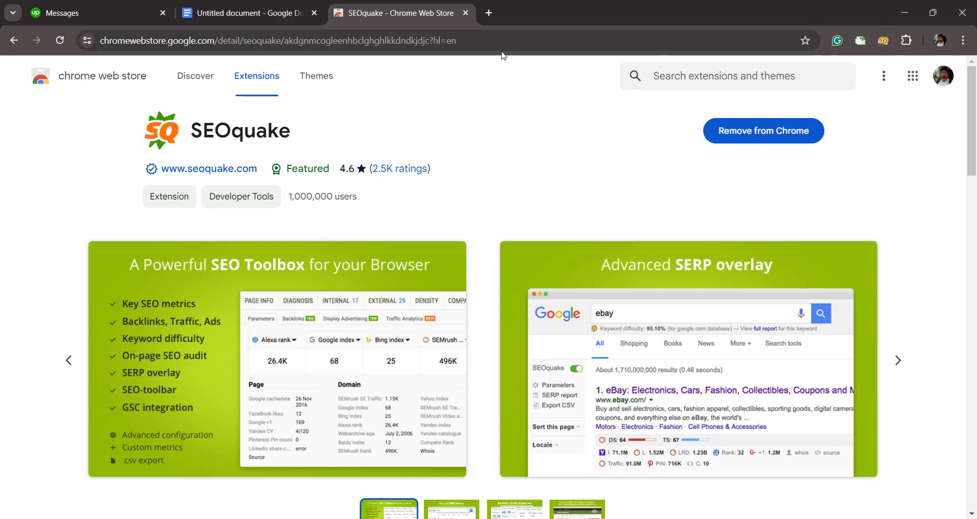
left_click(466, 13)
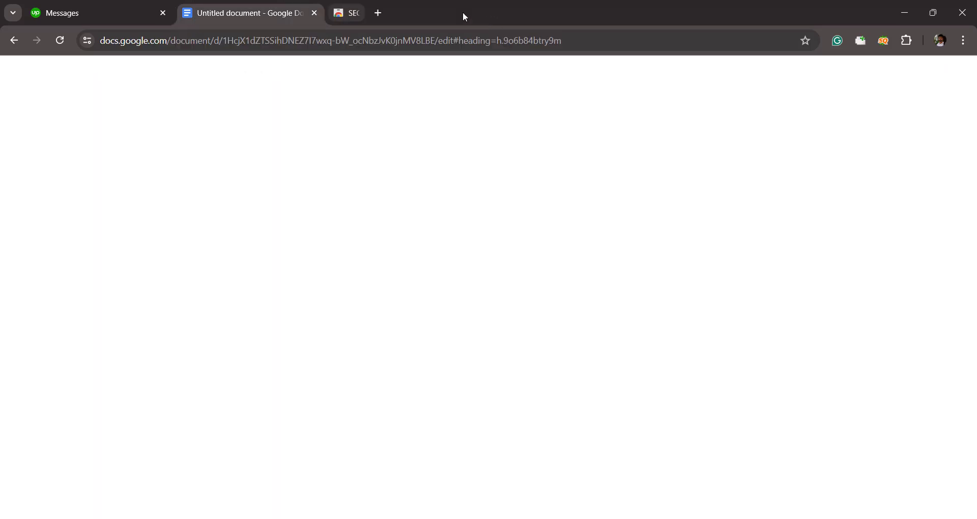
Open the bookmarked Hesperian Health Guides site in a new tab and run the SEOquake Diagnosis on it.
left_click(336, 13)
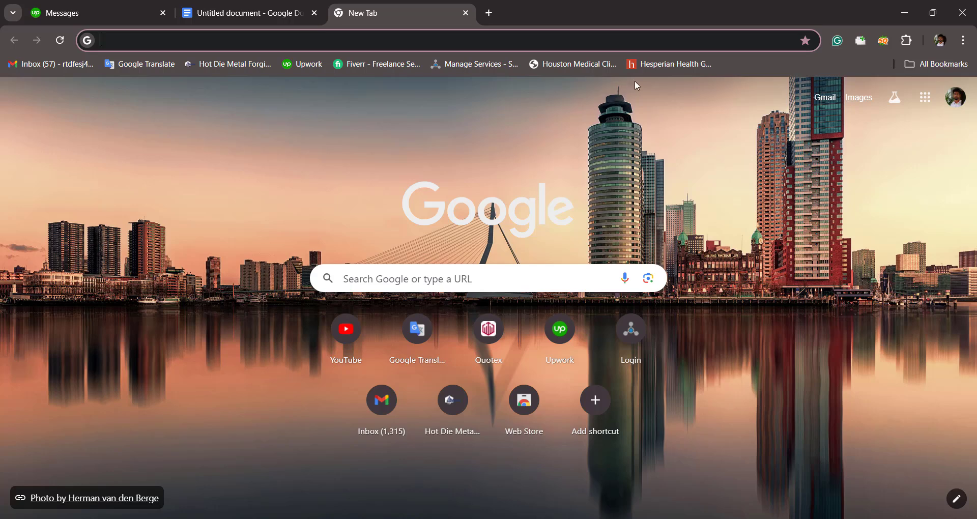
left_click(646, 69)
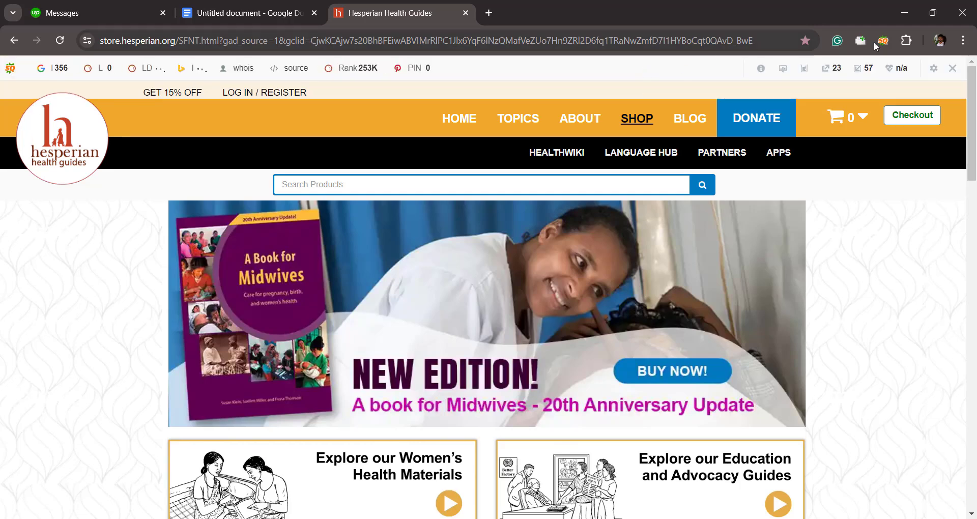
left_click(884, 45)
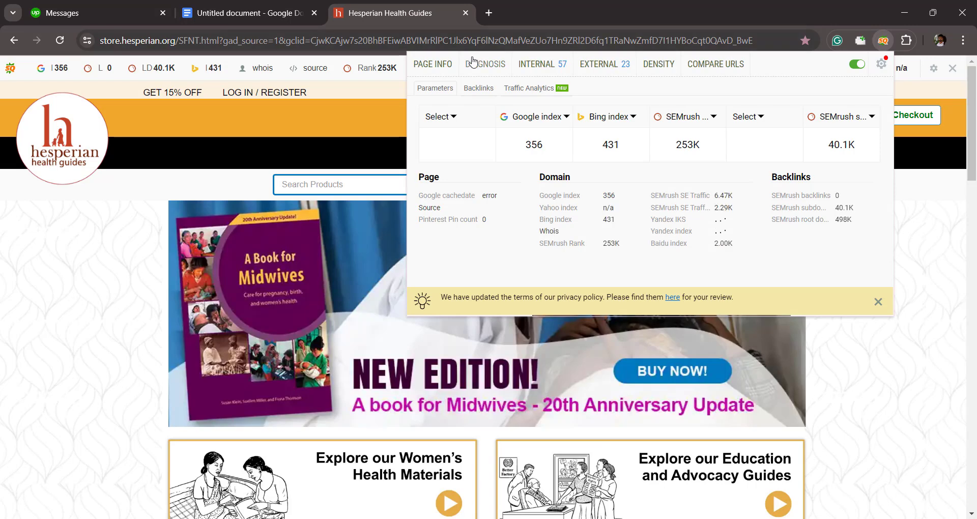
left_click(478, 63)
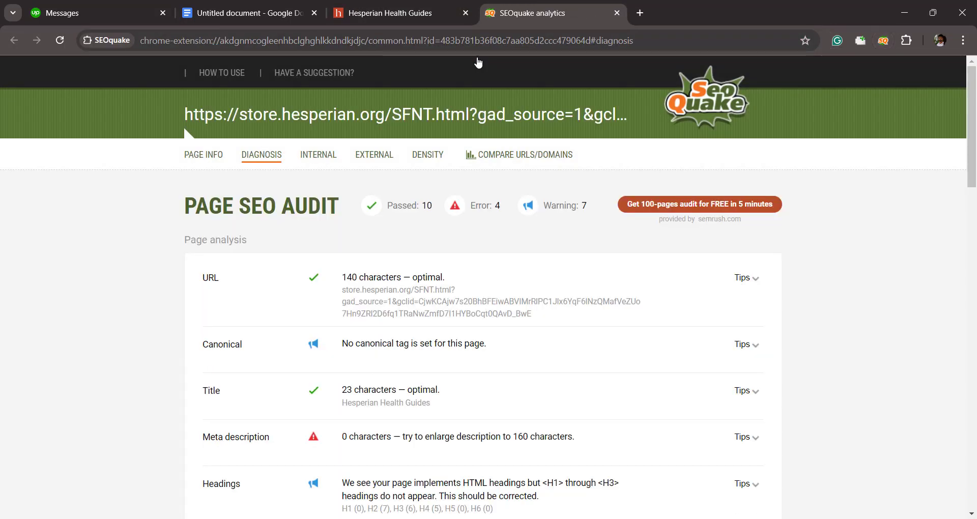
Highlight XML Sitemaps in the document's audit list and skim through the whole SEOquake diagnosis report.
left_click(290, 12)
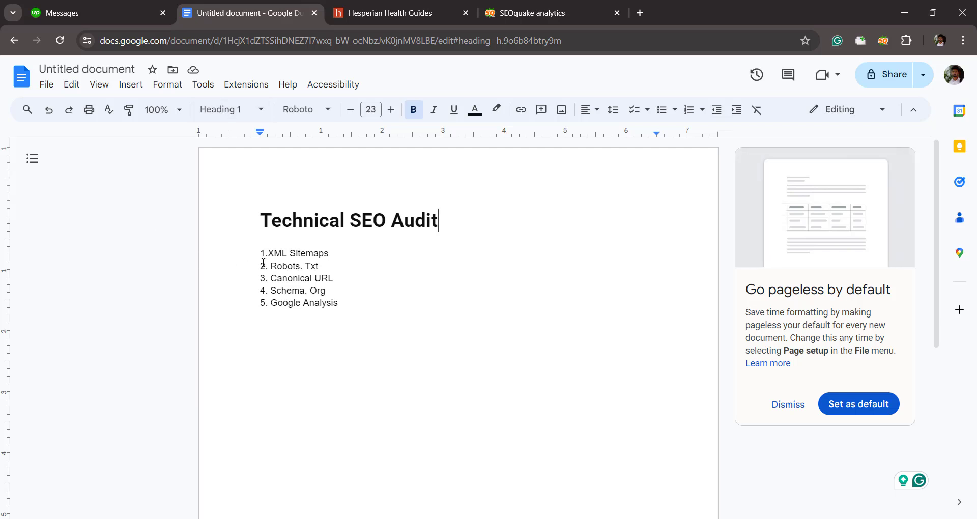
left_click_drag(268, 254, 332, 255)
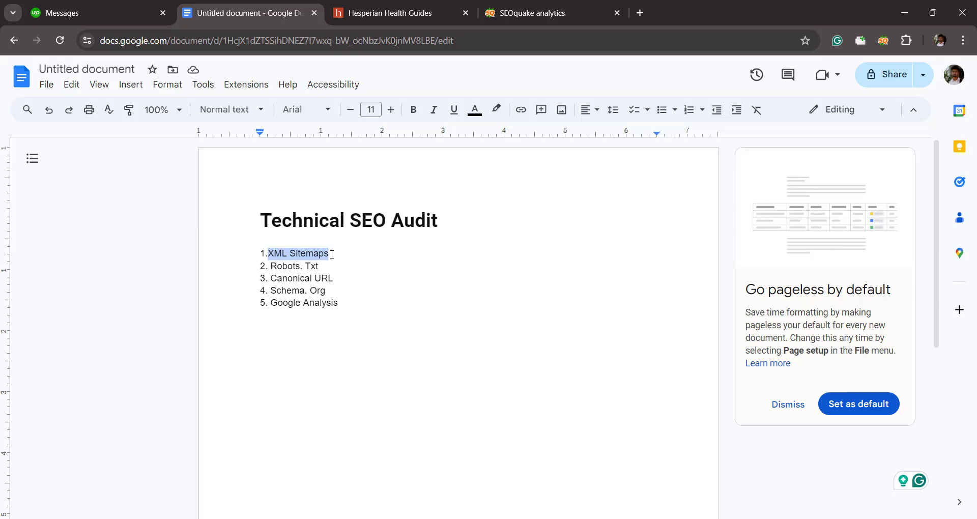
left_click(531, 9)
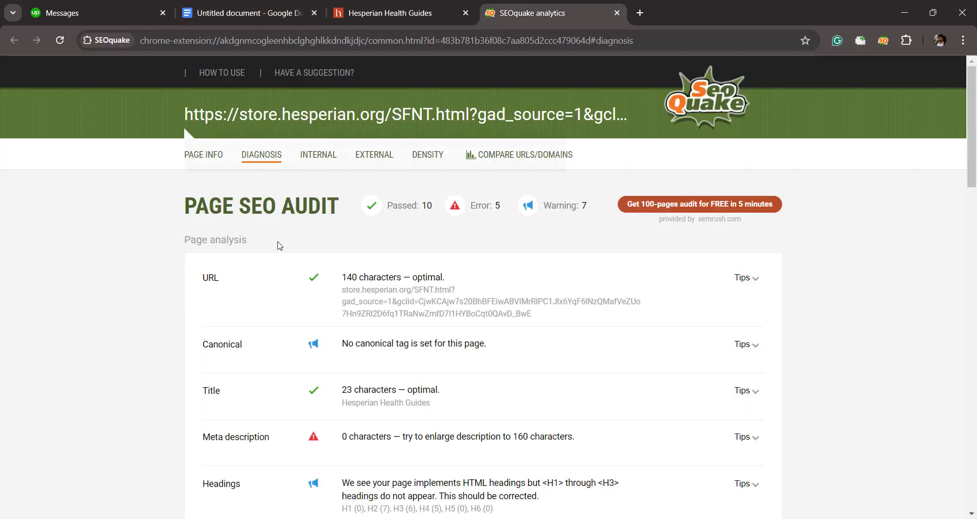
scroll(261, 266, "down", 15)
scroll(262, 266, "up", 15)
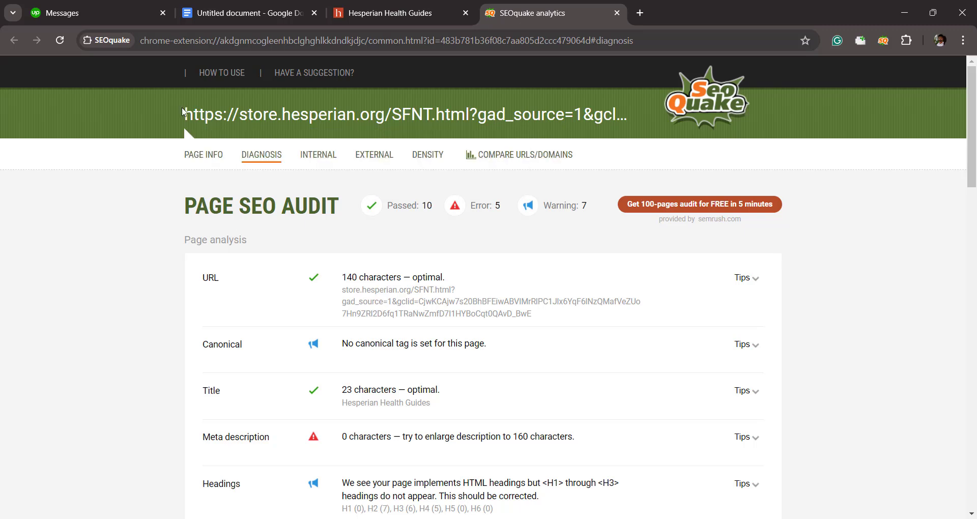
Highlight the audited page's URL and the Page SEO Audit heading at the start of the diagnosis report.
left_click_drag(184, 113, 536, 116)
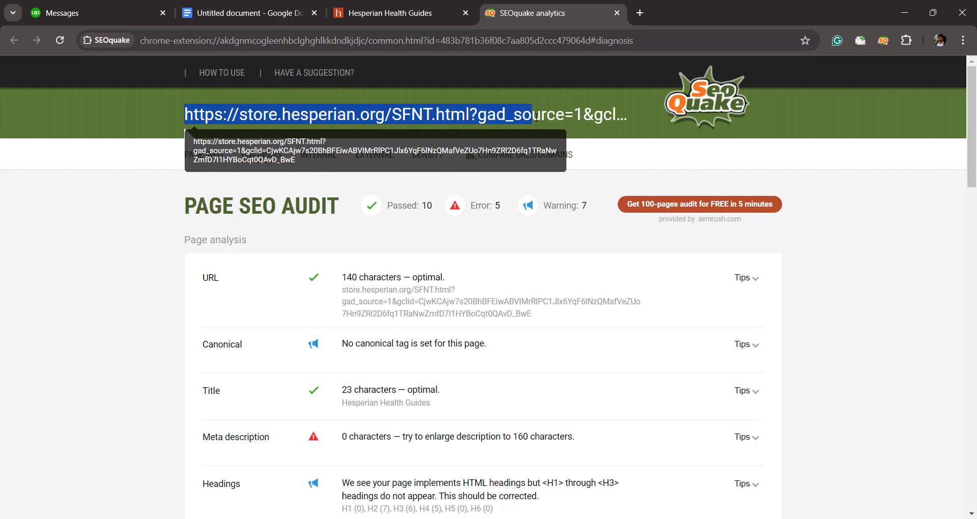
left_click(160, 117)
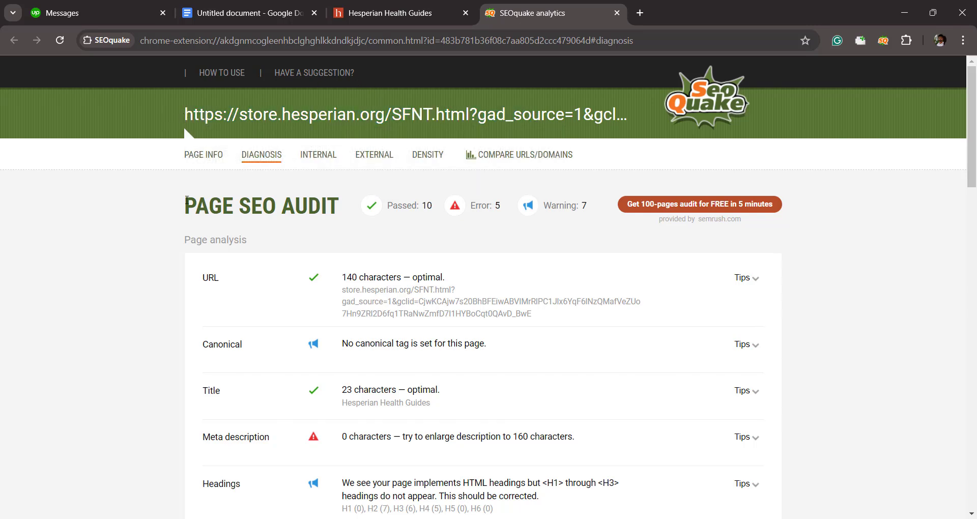
left_click_drag(186, 202, 347, 206)
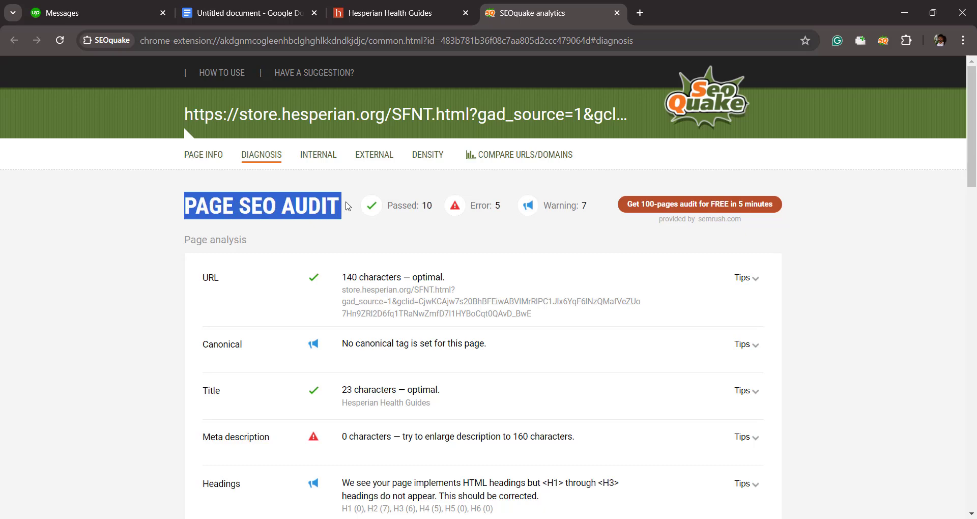
left_click(347, 206)
Check the XML Sitemaps item against the report's Site compliance section, highlighting its name and result text.
scroll(347, 206, "down", 20)
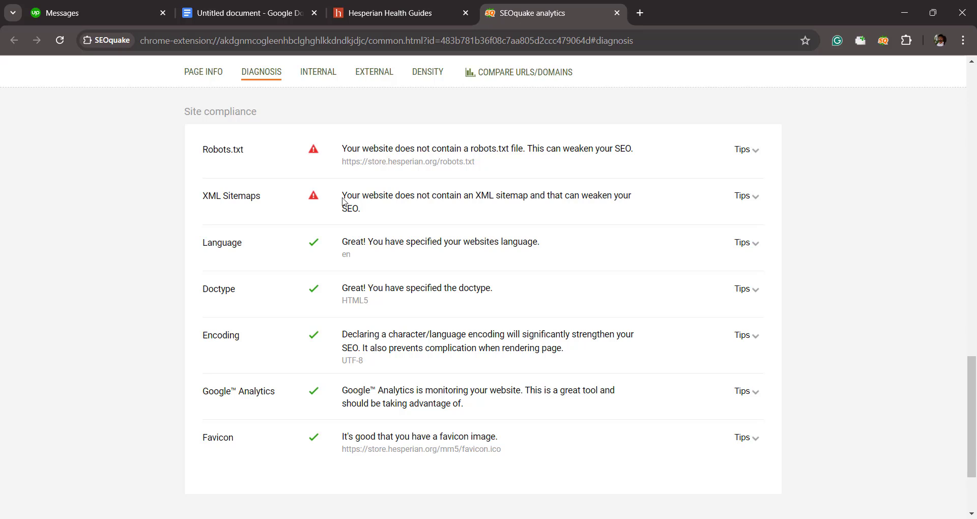
left_click(248, 9)
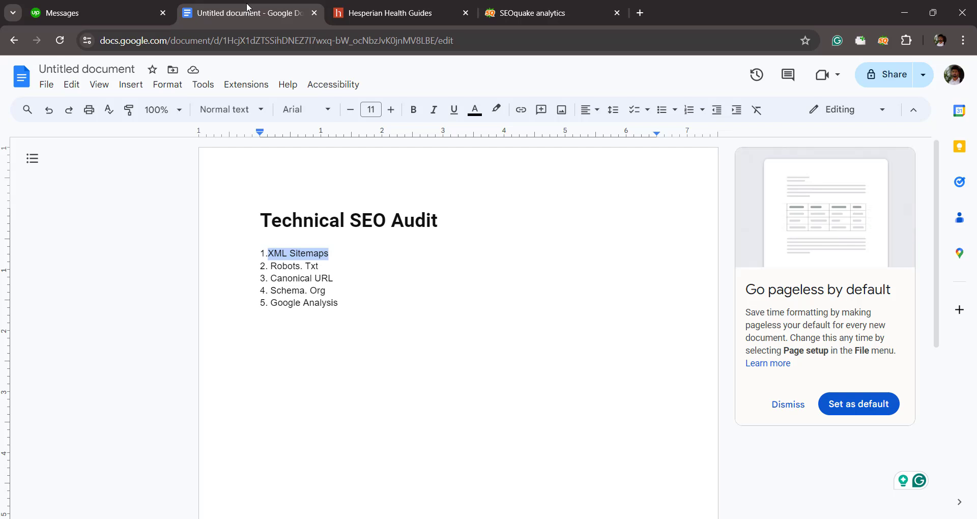
left_click(547, 5)
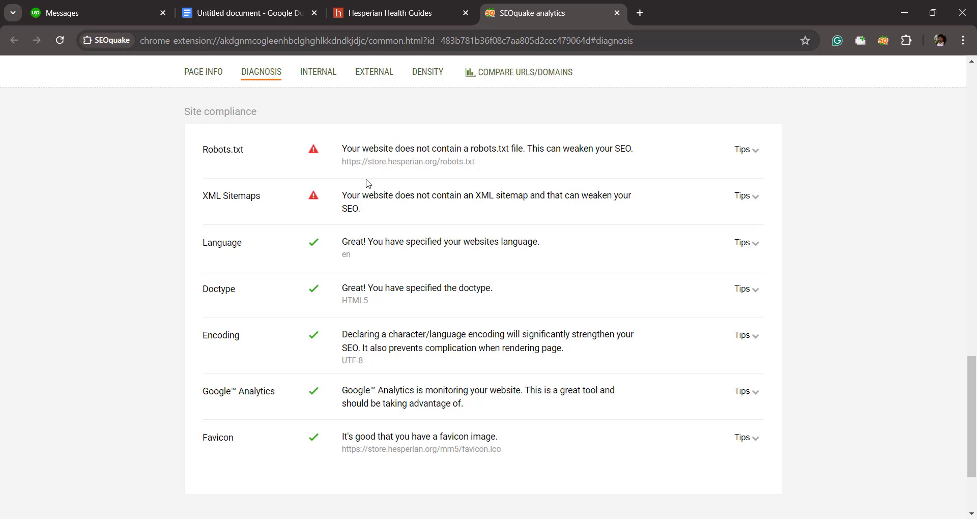
scroll(367, 183, "up", 2)
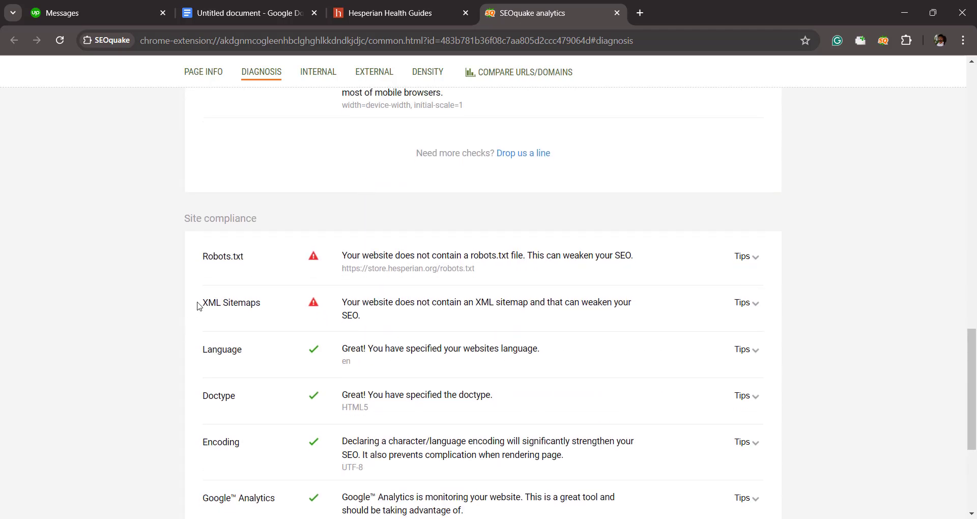
left_click_drag(200, 303, 264, 310)
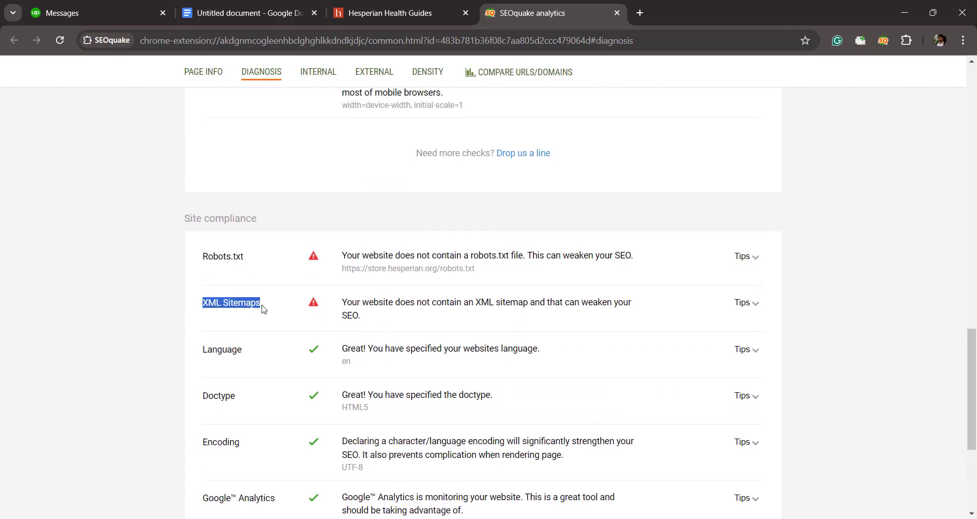
left_click_drag(343, 304, 369, 324)
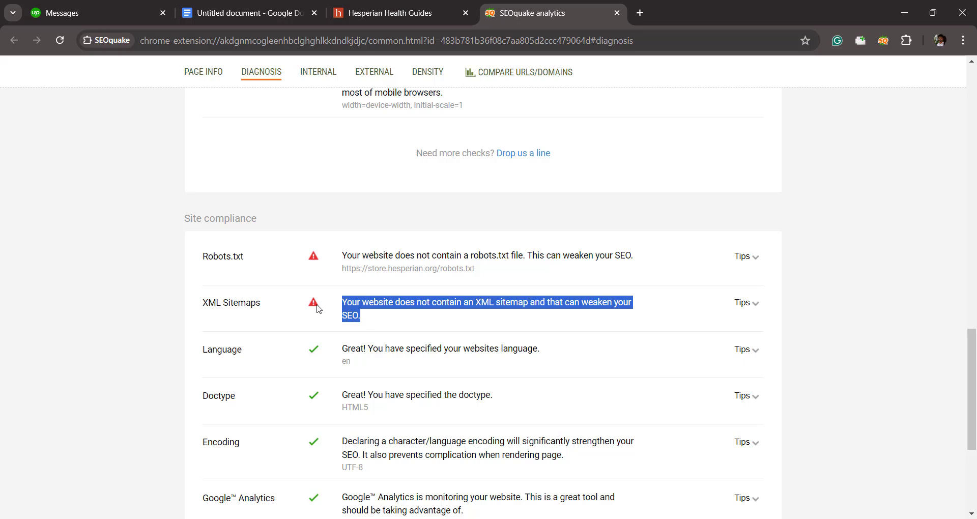
Highlight Robots. Txt in the audit list, and examine the Robots.txt entry and its result under Site compliance.
left_click(261, 15)
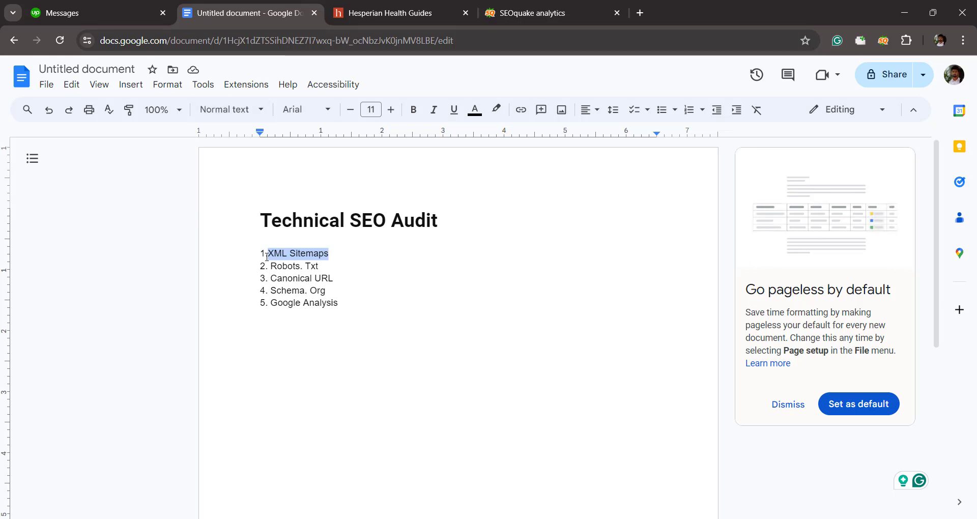
left_click_drag(270, 267, 322, 266)
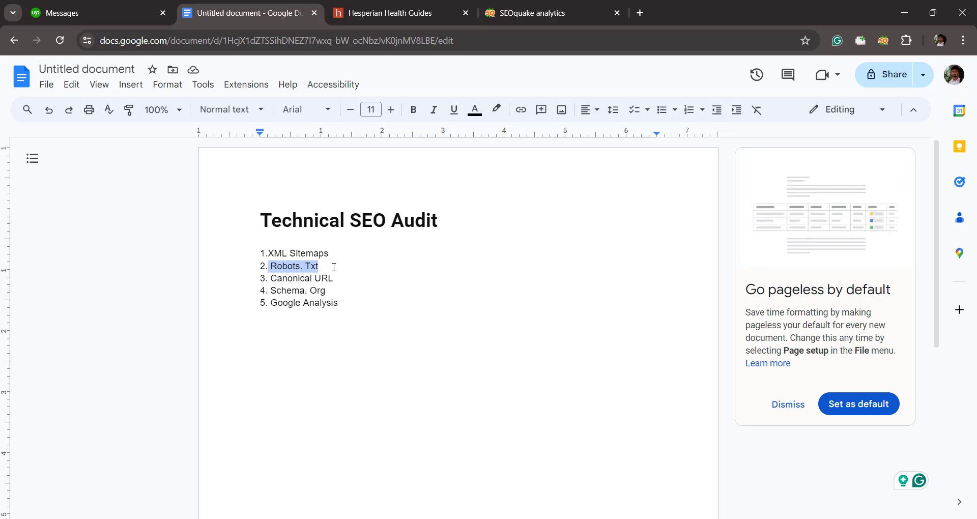
left_click(532, 9)
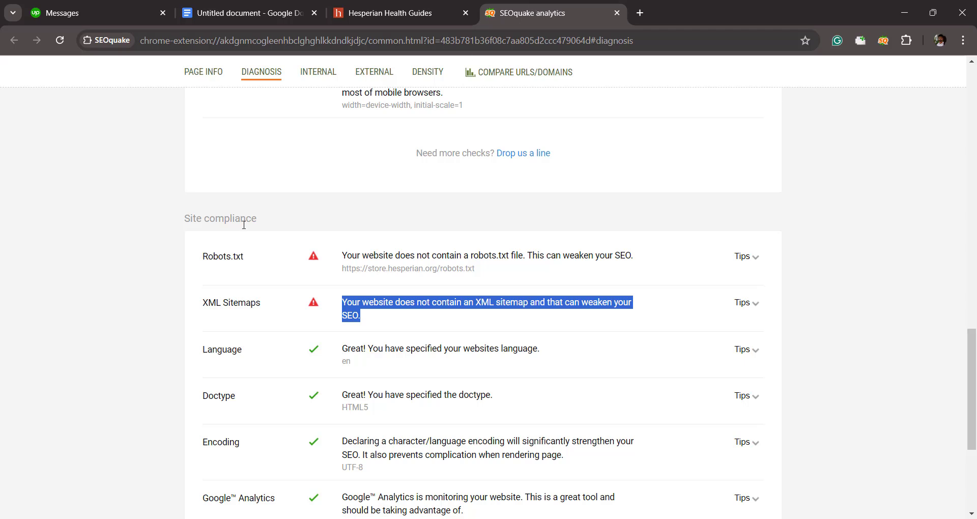
left_click(204, 253)
left_click_drag(205, 252, 245, 258)
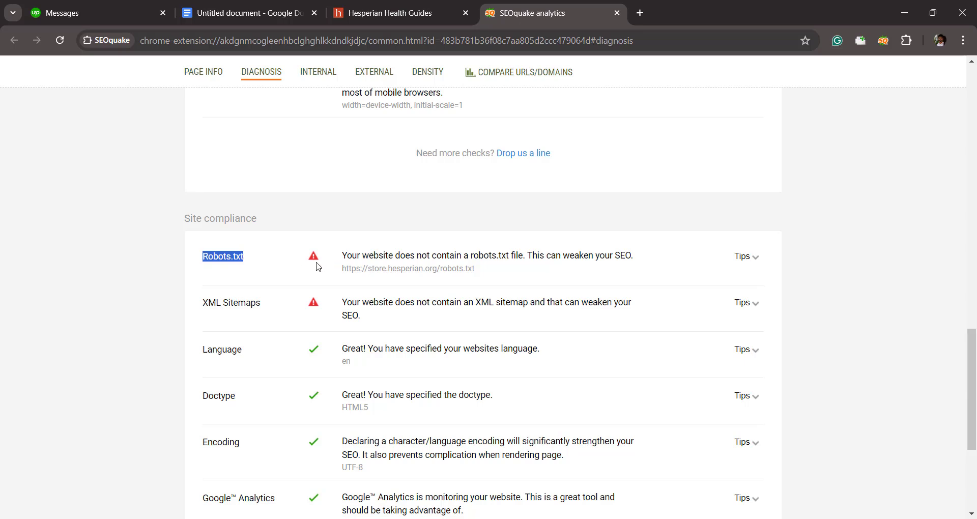
left_click_drag(345, 255, 475, 280)
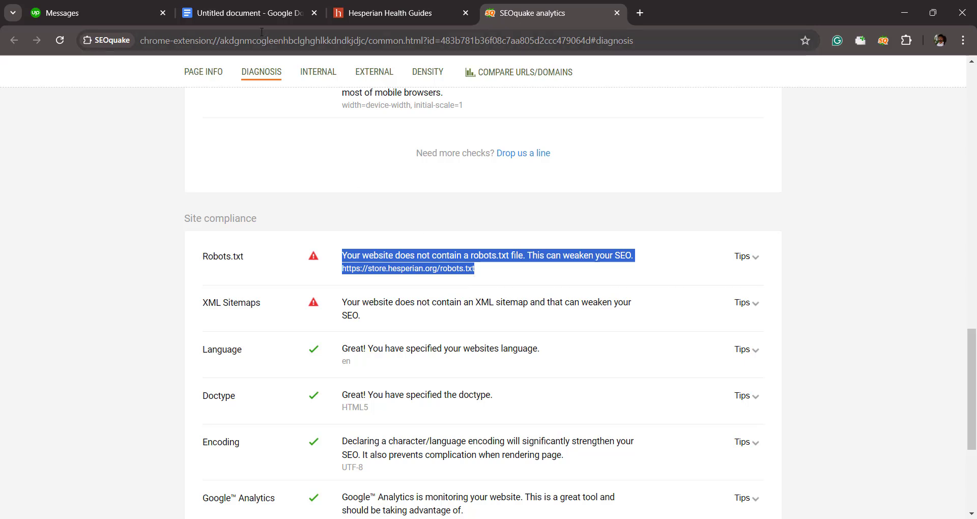
Highlight Canonical URL in the audit list, and examine the Canonical entry in the report's page analysis.
left_click(242, 13)
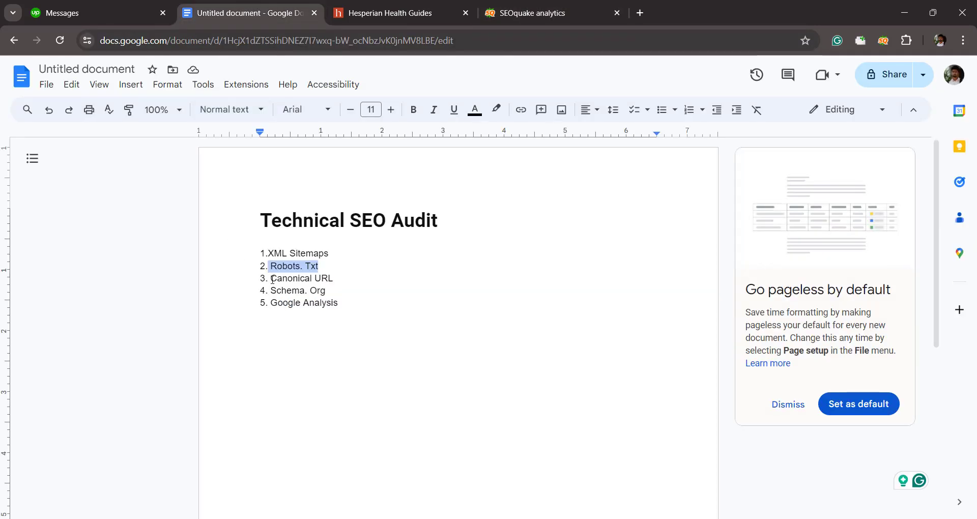
left_click_drag(270, 278, 333, 278)
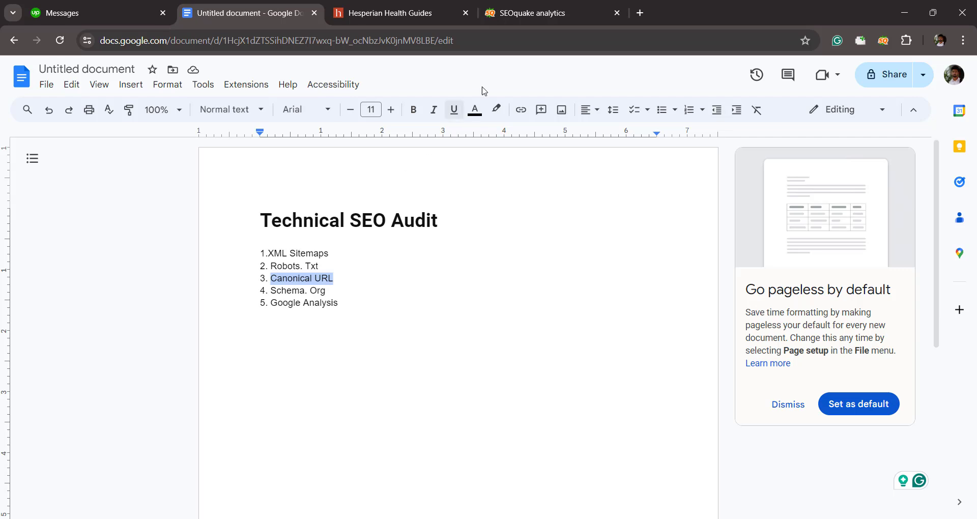
left_click(529, 11)
scroll(314, 209, "up", 20)
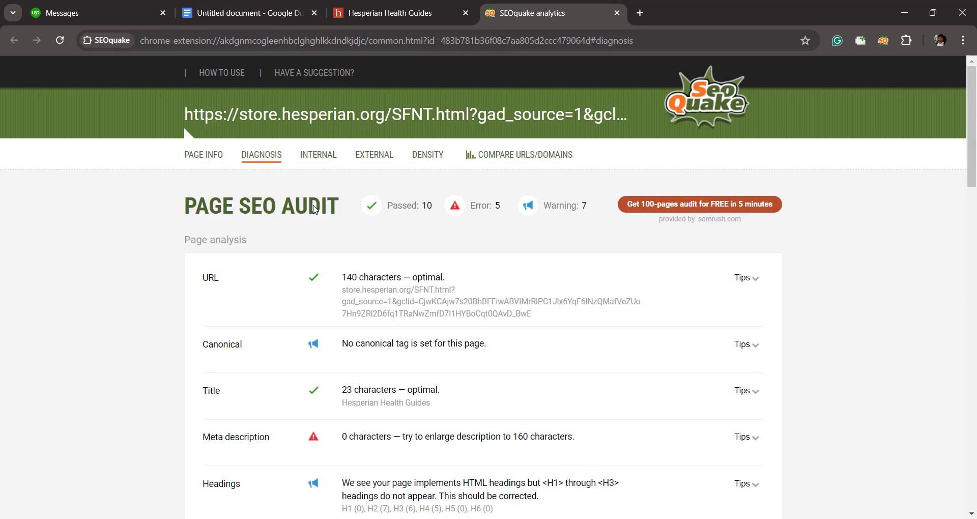
scroll(314, 209, "down", 3)
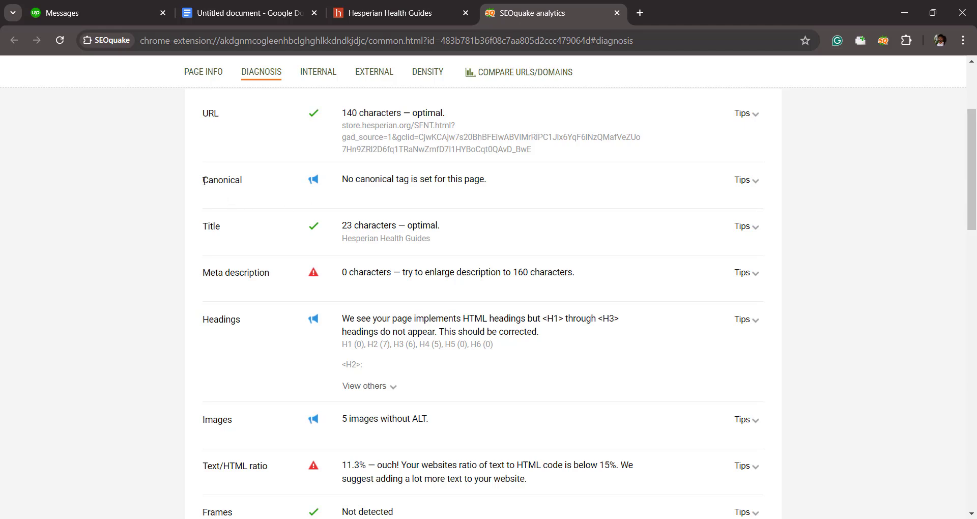
left_click_drag(204, 180, 245, 182)
left_click(247, 174)
left_click_drag(204, 181, 306, 182)
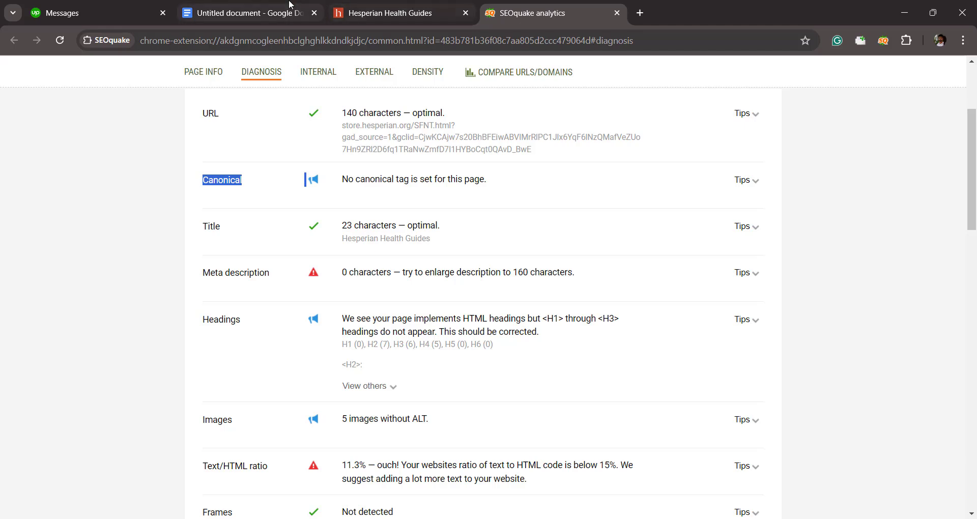
Highlight Schema. Org in the Google Docs audit list, and highlight the Schema.org entry in the SEOquake diagnosis report.
left_click(244, 13)
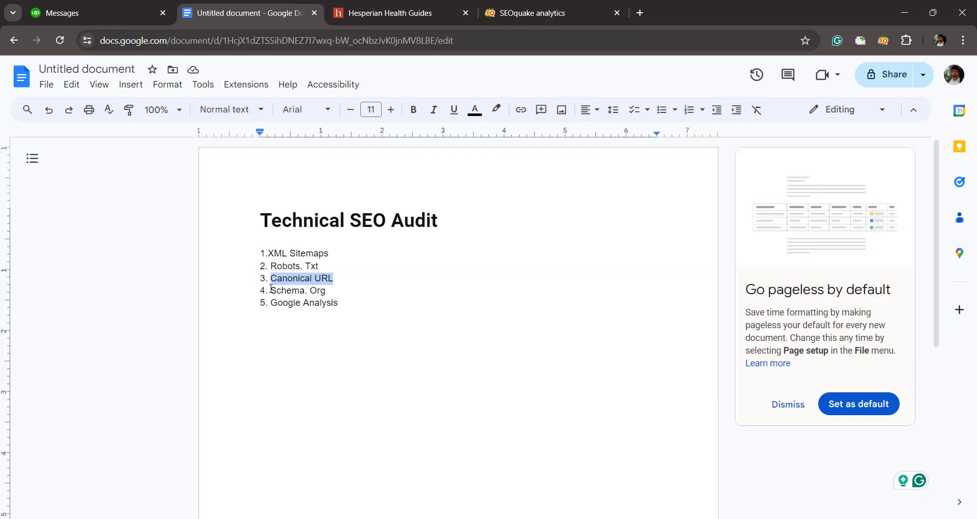
left_click_drag(271, 290, 326, 290)
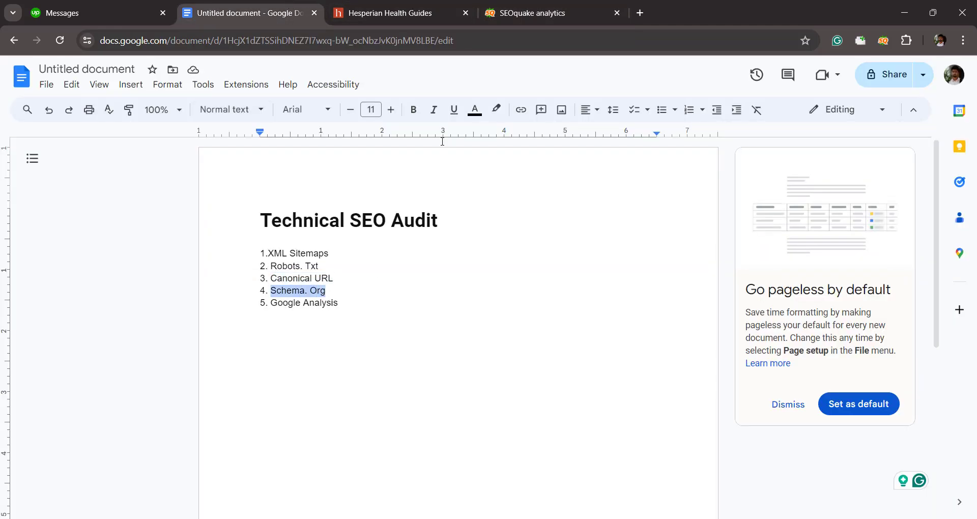
left_click(532, 13)
scroll(242, 375, "down", 10)
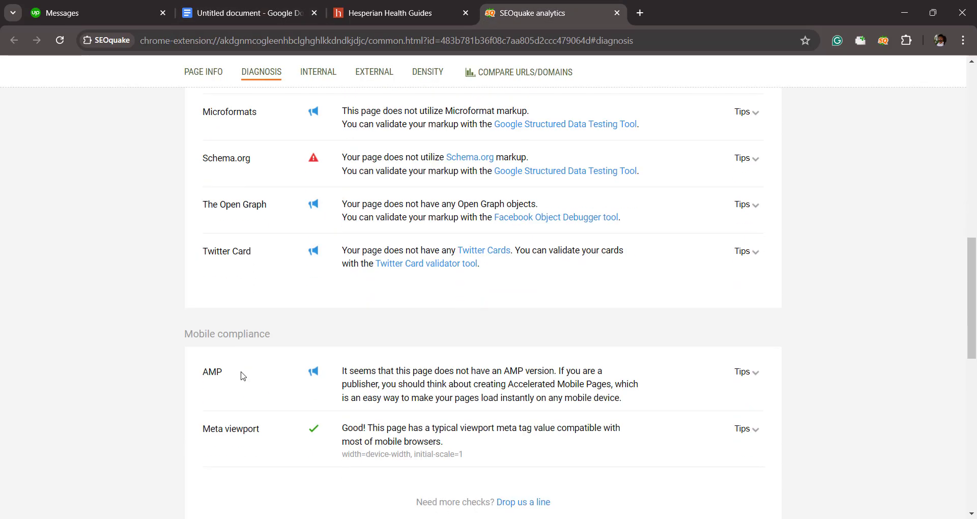
scroll(242, 375, "up", 2)
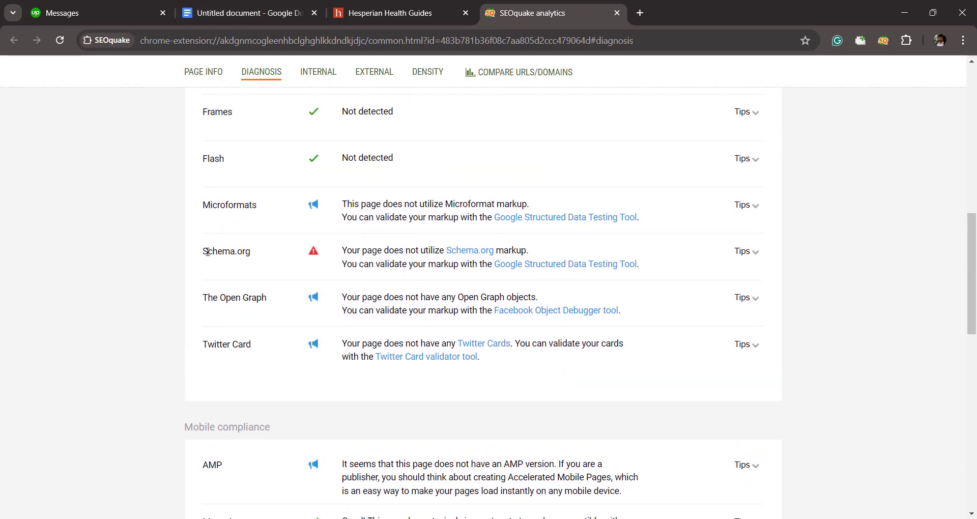
left_click_drag(209, 250, 253, 257)
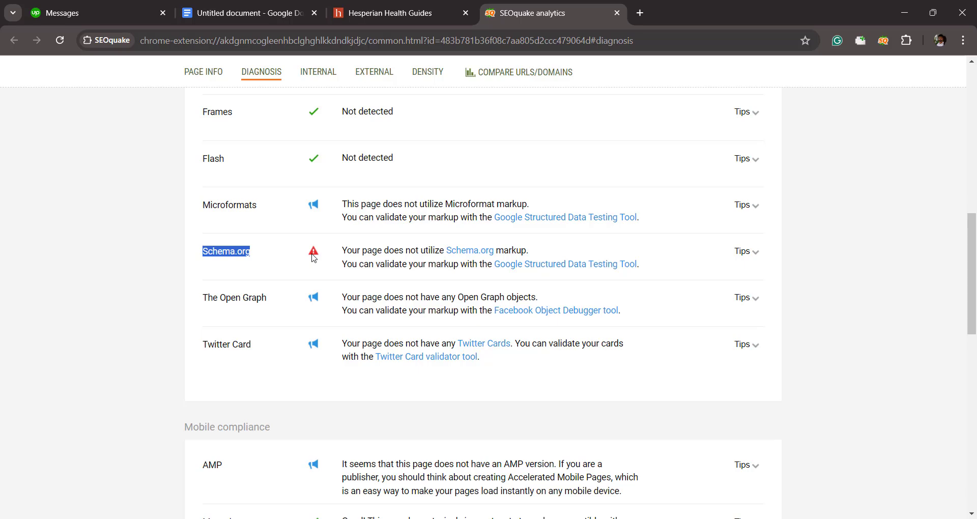
Review the report's Site compliance and Page analysis sections, and highlight the Canonical entry again.
scroll(314, 258, "down", 6)
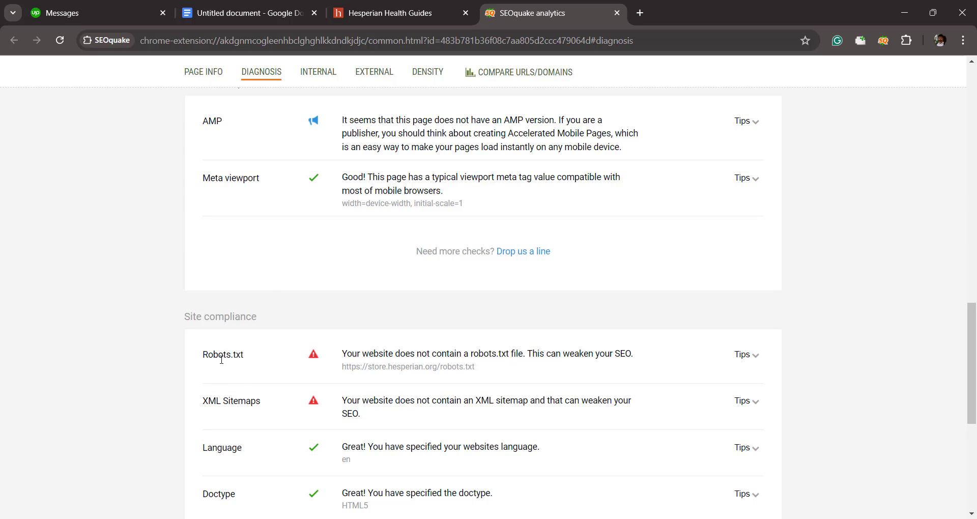
scroll(221, 360, "up", 1)
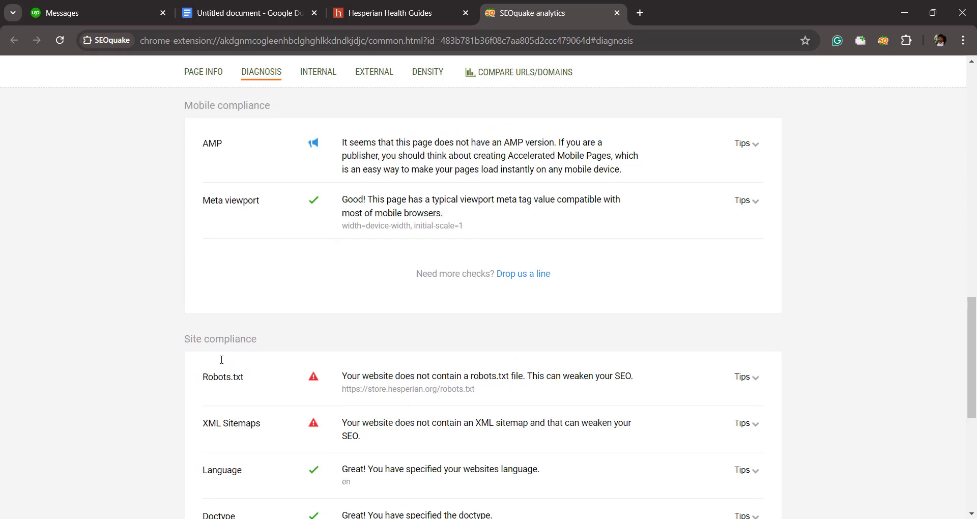
scroll(221, 360, "up", 5)
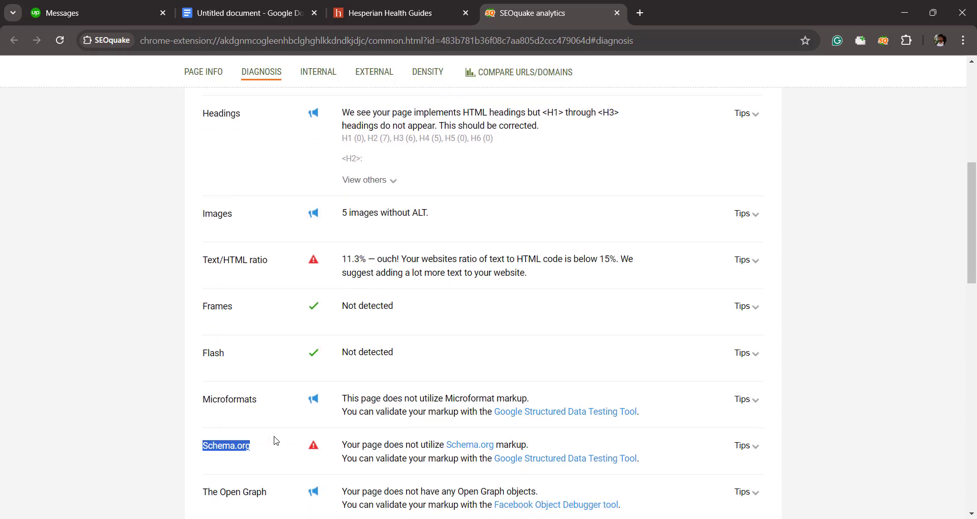
scroll(275, 441, "up", 7)
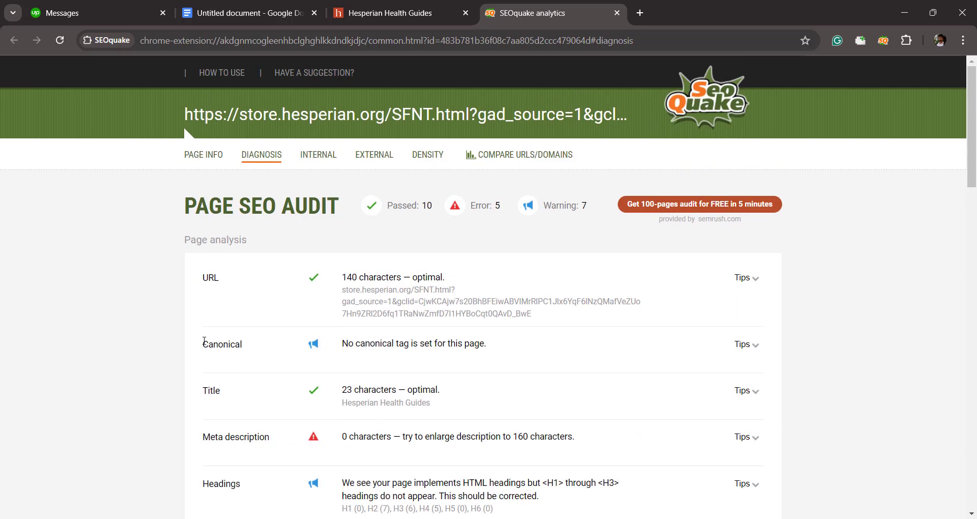
left_click_drag(205, 341, 250, 347)
Check the audit list for its last item, and highlight the Google Analytics entry under Site compliance in the report.
left_click(224, 6)
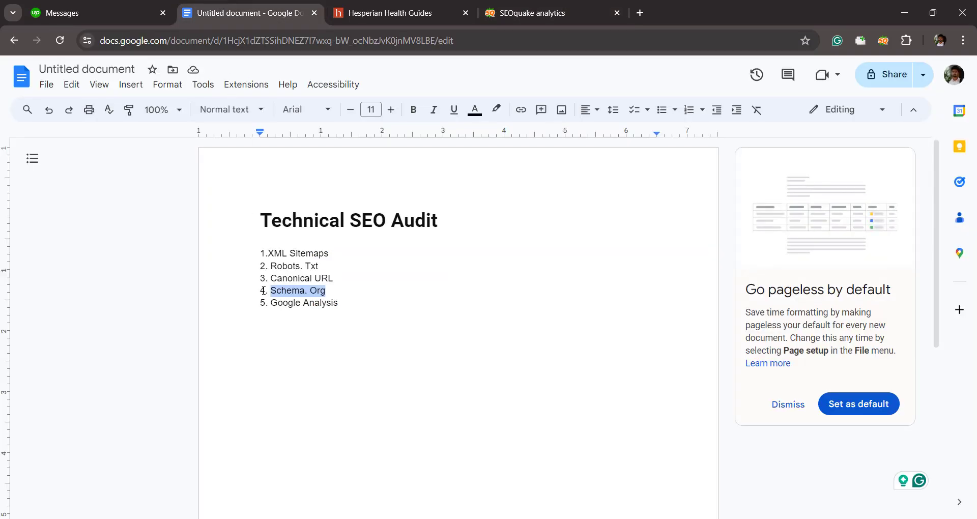
left_click(530, 14)
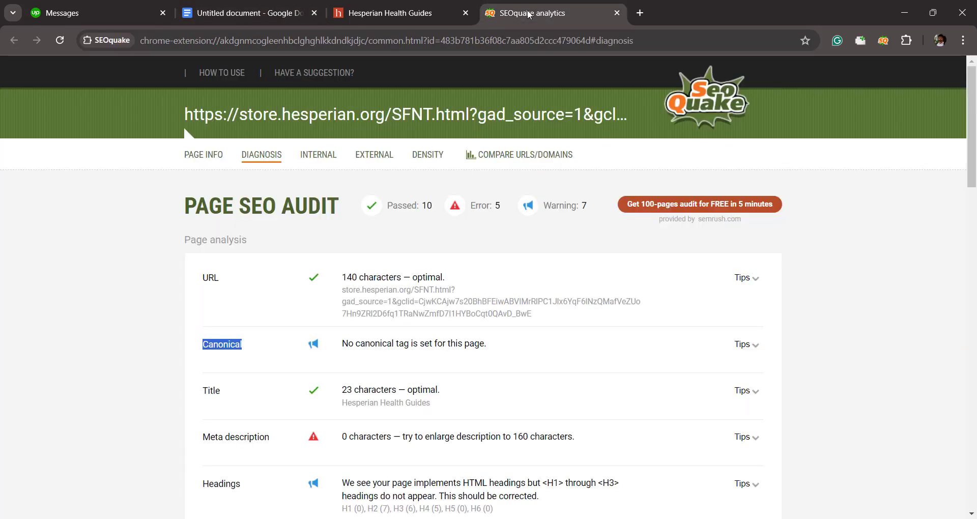
scroll(389, 356, "down", 20)
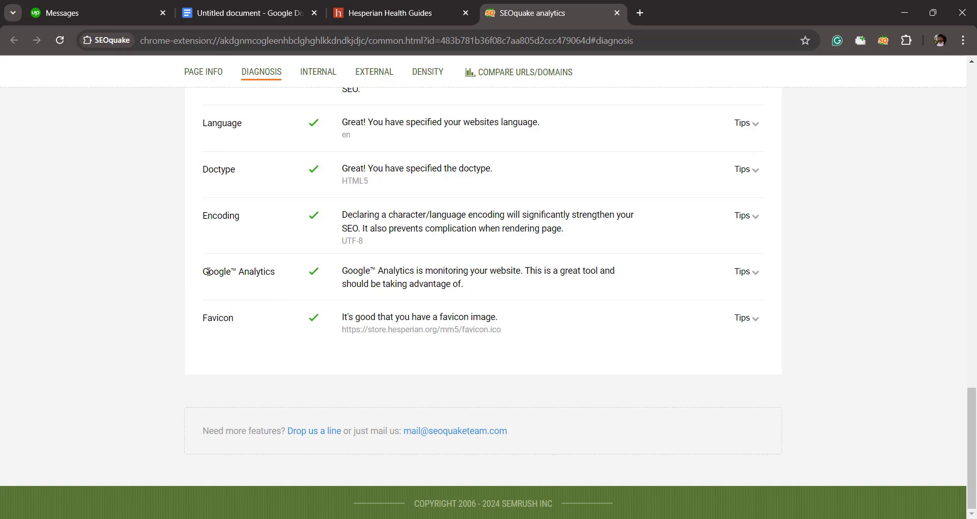
left_click_drag(209, 272, 285, 275)
left_click(286, 275)
Mark the Robots.txt and XML Sitemaps entries with separate red rectangles in a screen capture, and discard the capture.
scroll(335, 275, "up", 1)
scroll(336, 274, "up", 3)
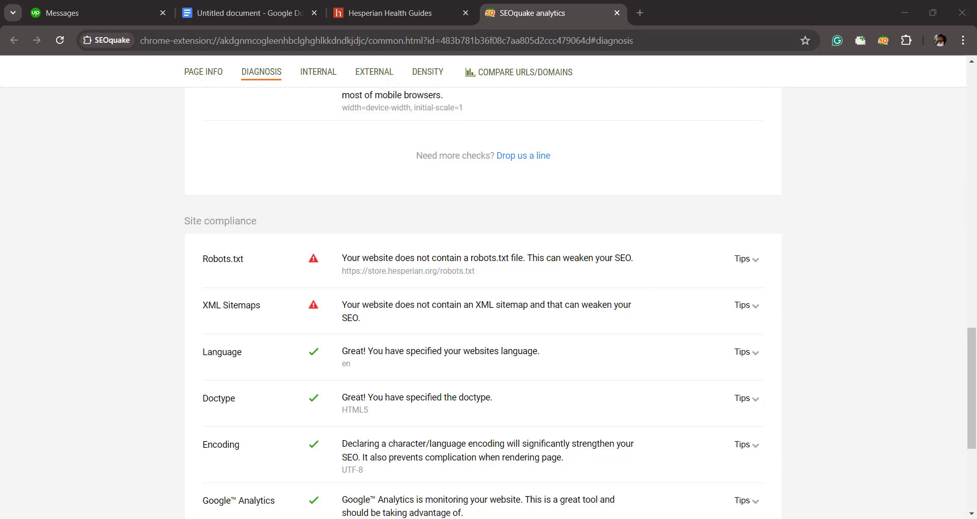
left_click(803, 518)
left_click(816, 498)
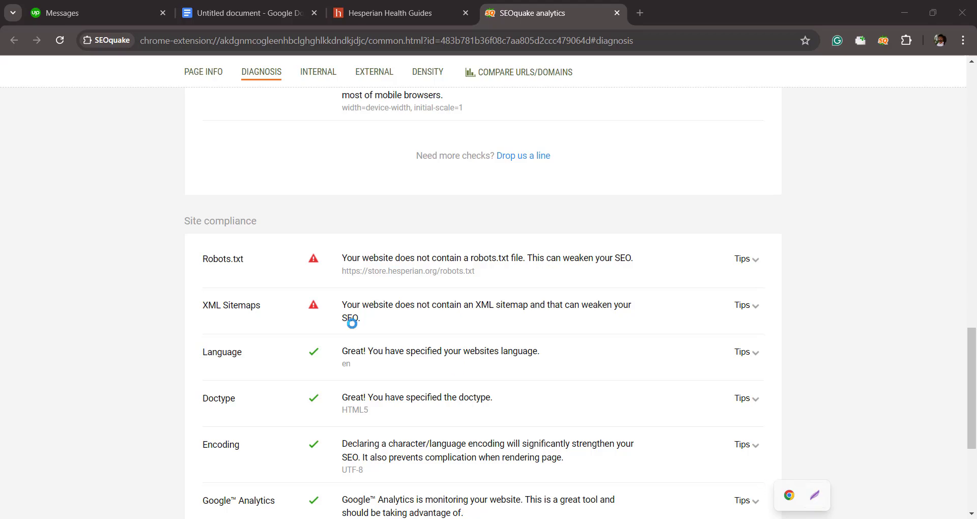
mouse_move(186, 233)
left_mouse_down()
mouse_move(265, 328)
mouse_move(779, 334)
left_mouse_up()
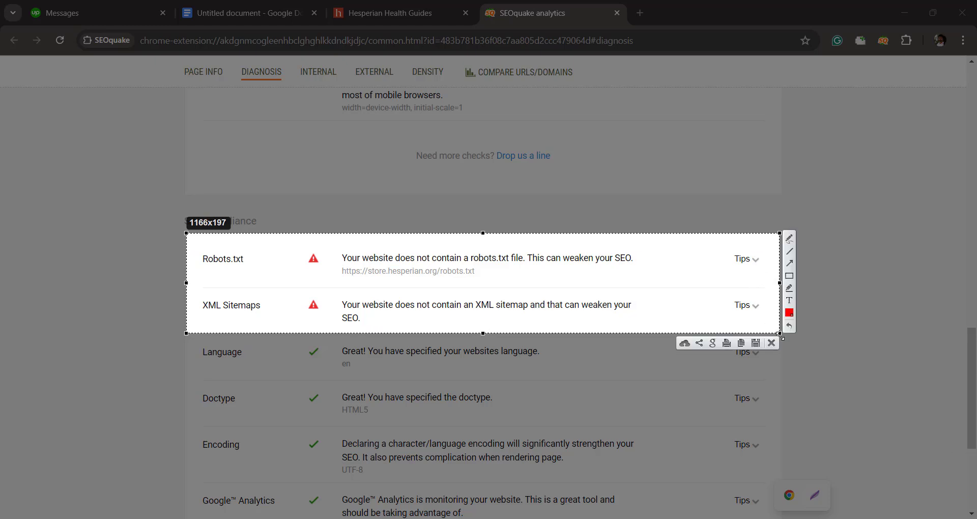
left_click(790, 277)
mouse_move(192, 243)
left_mouse_down()
mouse_move(433, 279)
mouse_move(642, 281)
left_mouse_up()
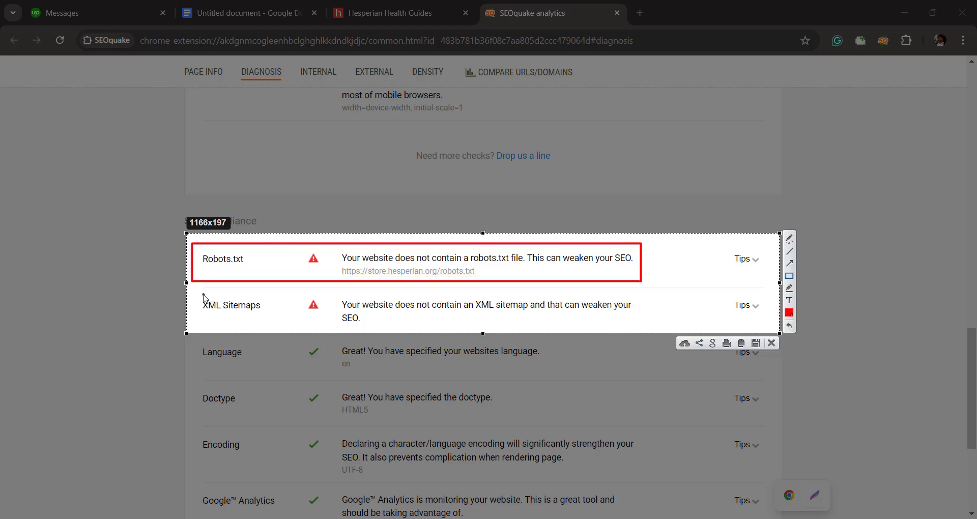
left_click_drag(199, 291, 646, 328)
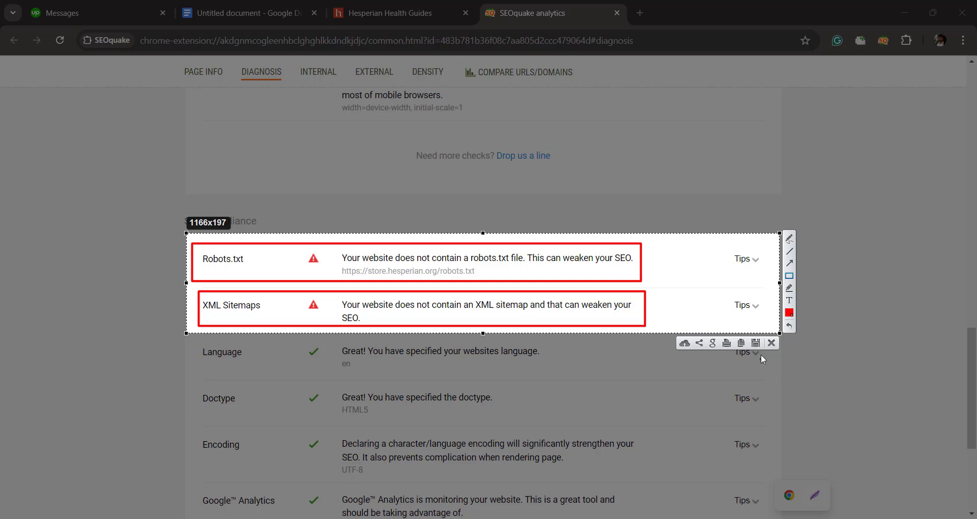
left_click(771, 343)
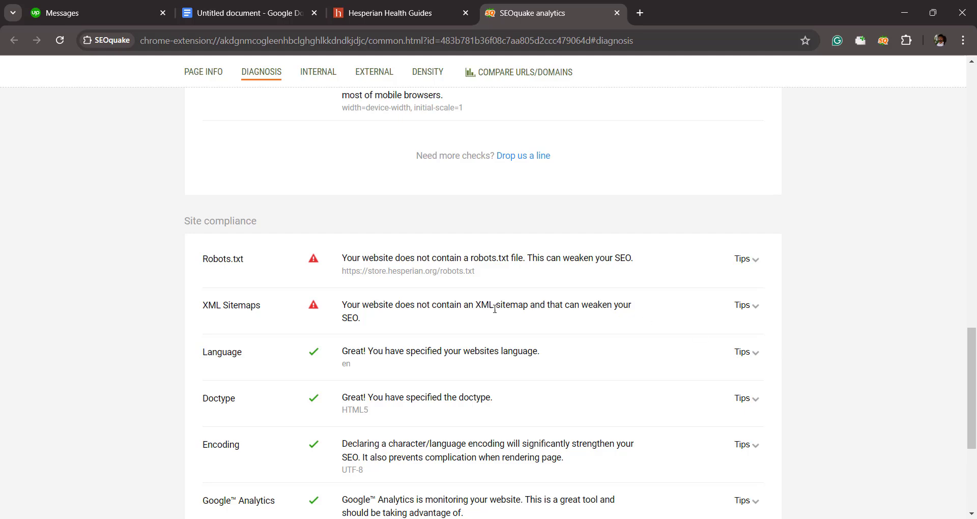
Capture the report area from Schema.org to Twitter Card, outline the Schema.org entry in red, and discard the capture.
scroll(390, 302, "up", 3)
scroll(390, 303, "up", 6)
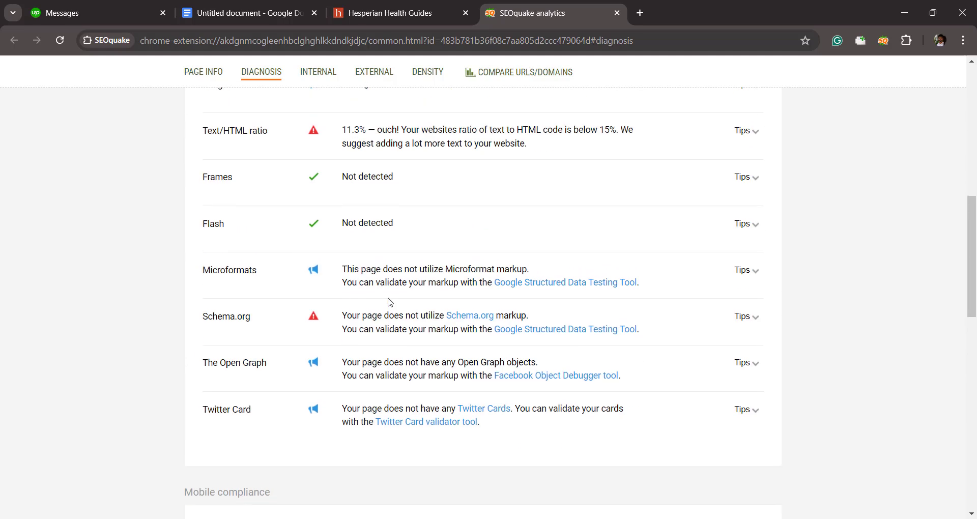
left_click(802, 518)
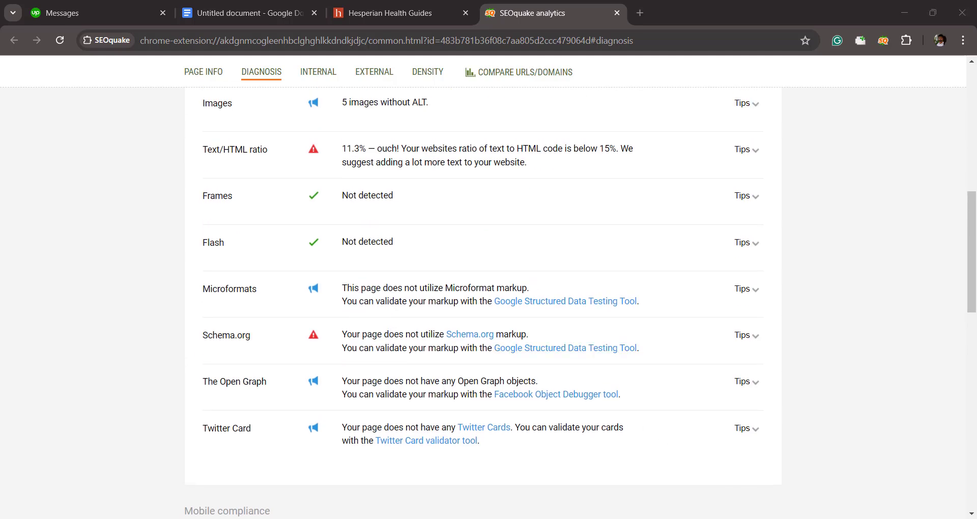
left_click(814, 496)
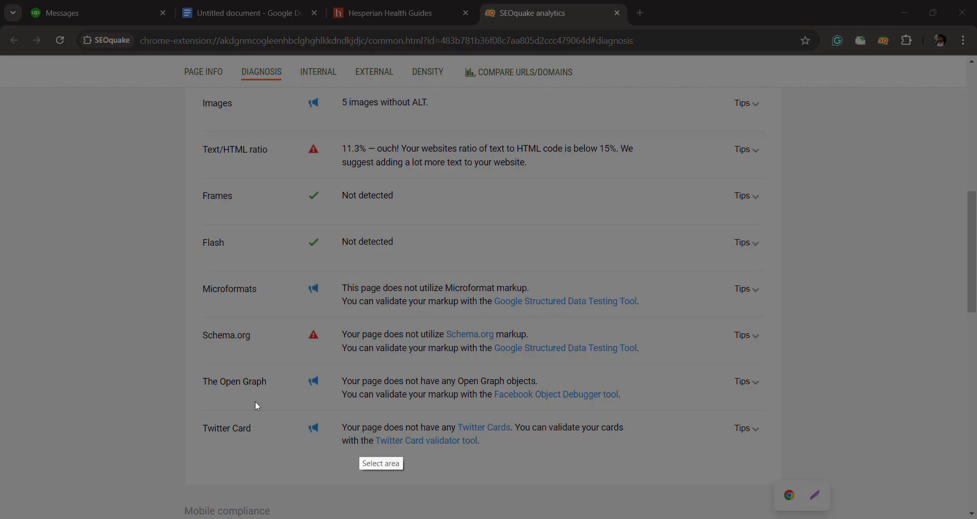
mouse_move(163, 309)
left_mouse_down()
mouse_move(203, 337)
mouse_move(771, 479)
mouse_move(783, 468)
left_mouse_up()
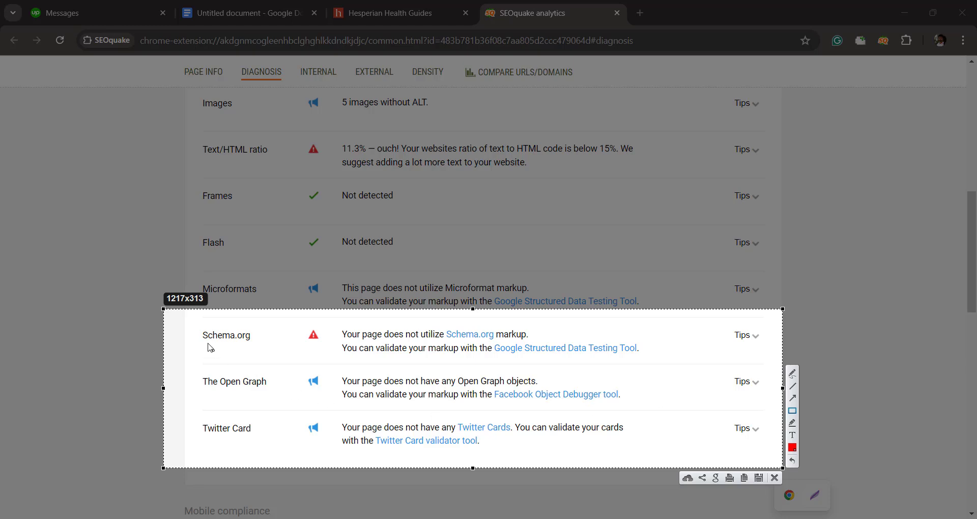
mouse_move(188, 314)
left_mouse_down()
mouse_move(211, 344)
mouse_move(668, 367)
left_mouse_up()
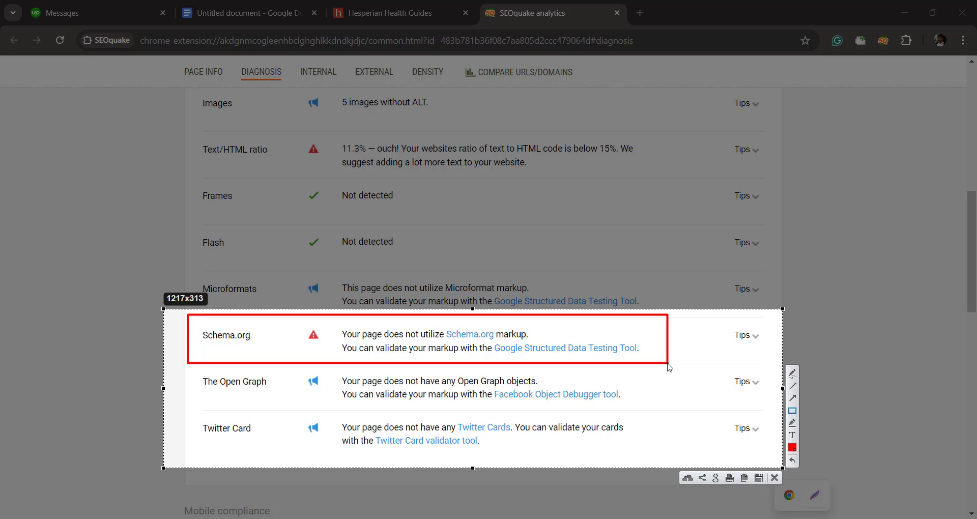
left_click(774, 477)
Capture the start of the Page analysis section, outline the Canonical entry in red, and discard the capture.
scroll(482, 372, "up", 10)
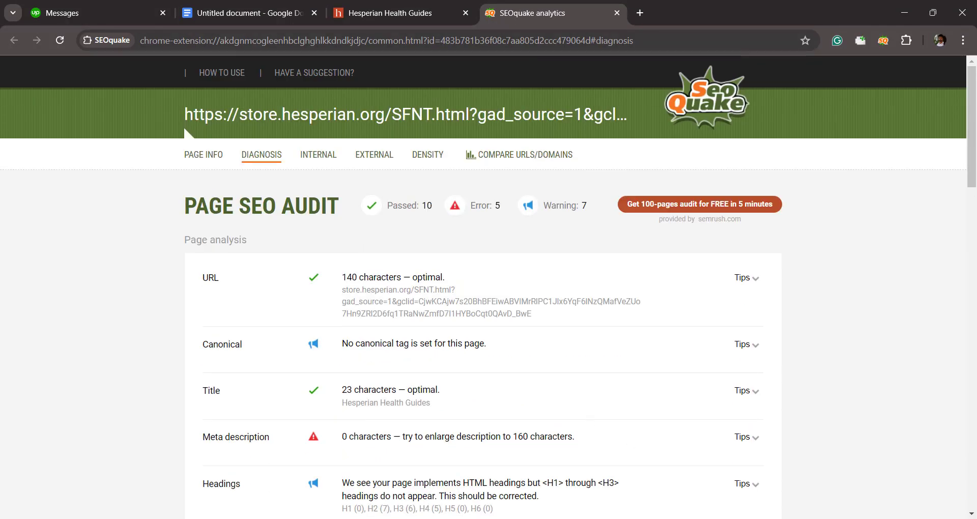
left_click(811, 501)
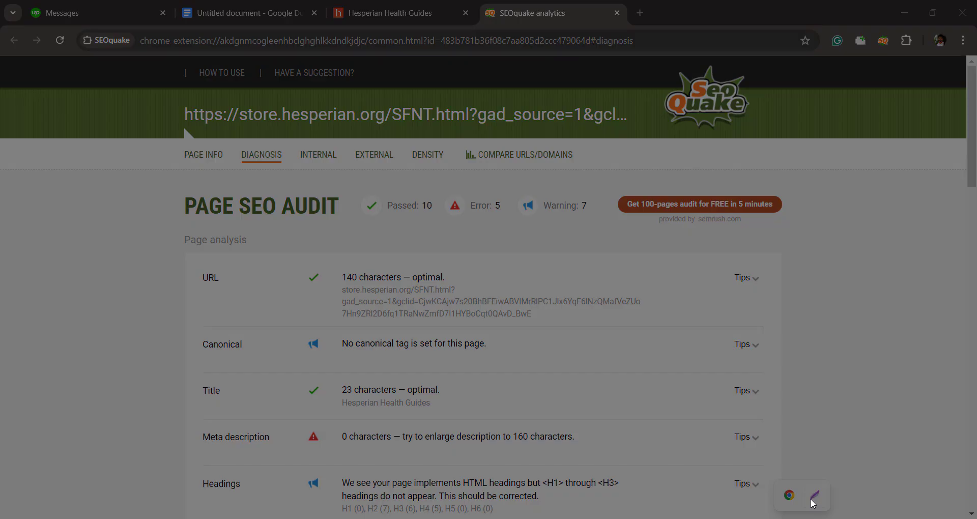
left_click_drag(110, 217, 840, 454)
left_click(850, 400)
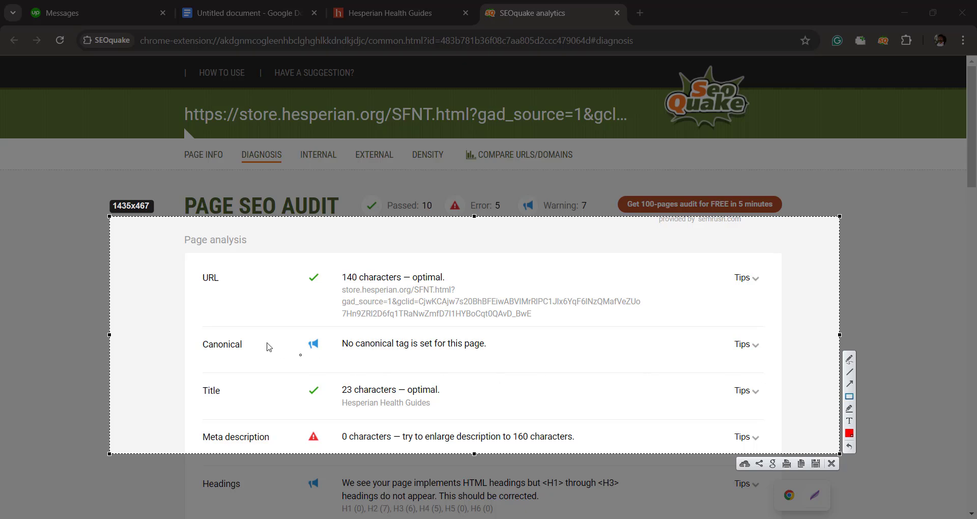
left_click_drag(192, 326, 676, 376)
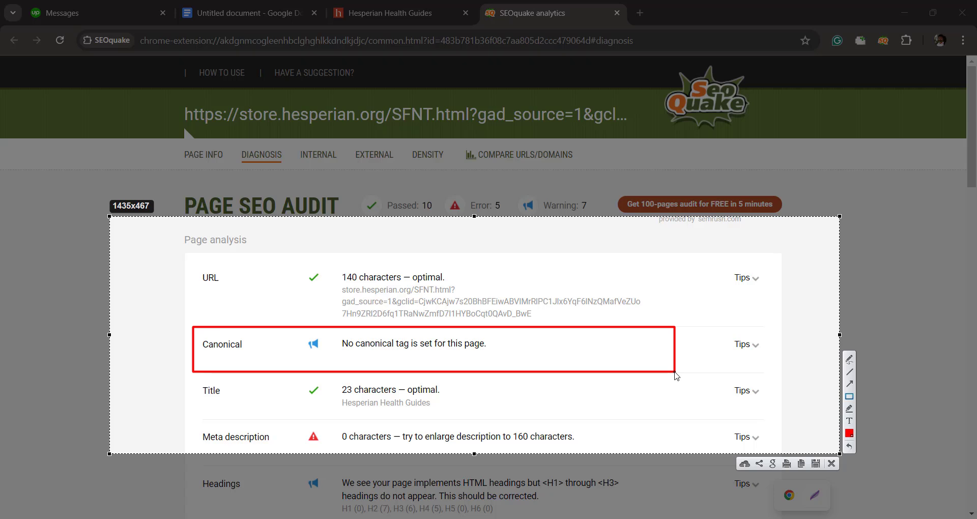
left_click(832, 464)
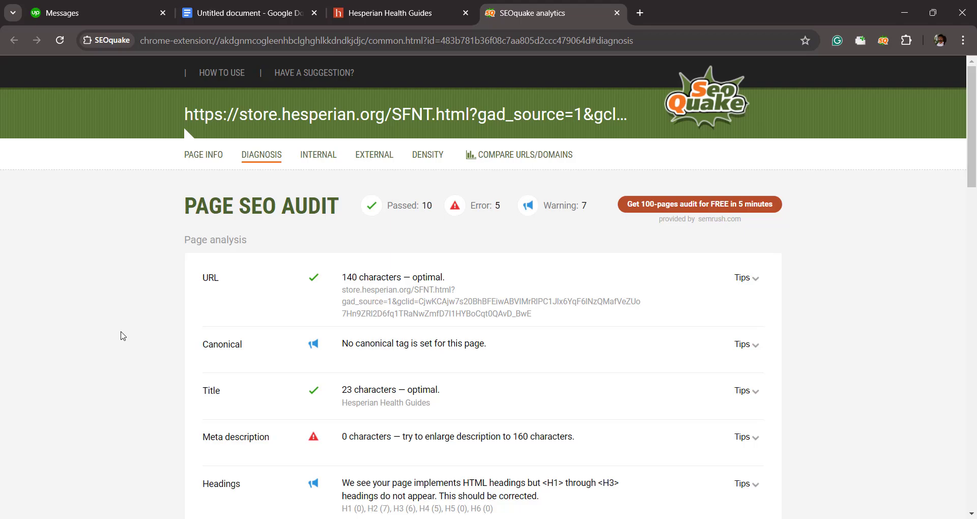
Skim the diagnosis report once more, and return to the Technical SEO Audit list in Google Docs.
scroll(303, 383, "down", 20)
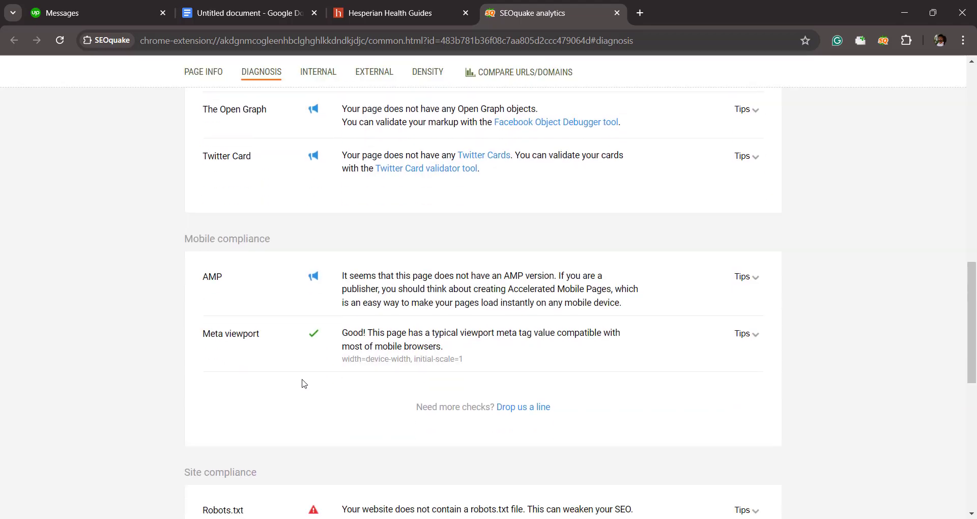
scroll(303, 383, "down", 3)
scroll(304, 383, "up", 20)
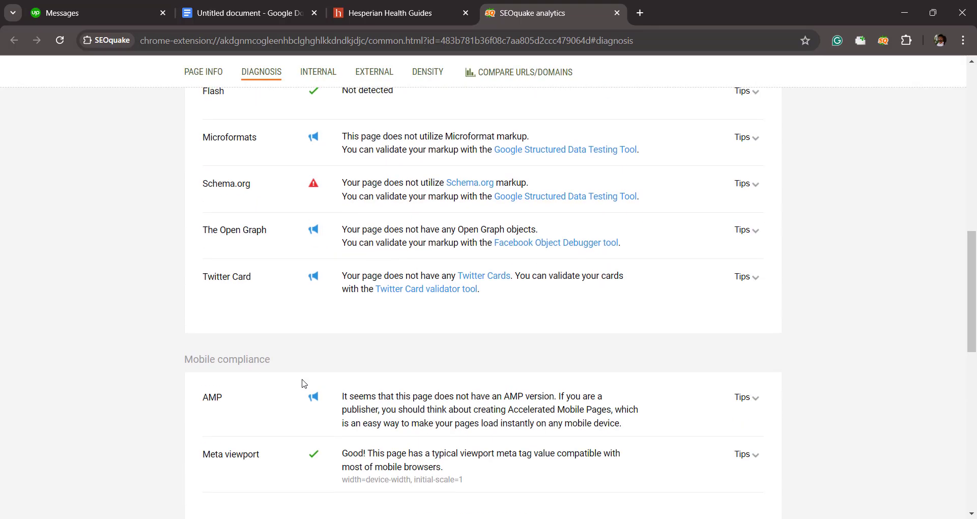
scroll(304, 383, "up", 3)
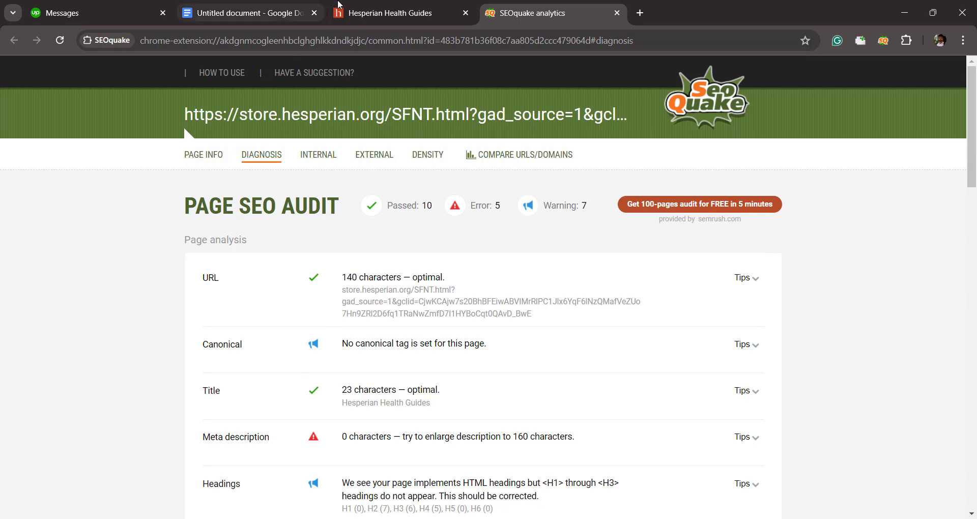
left_click(251, 5)
left_click(304, 242)
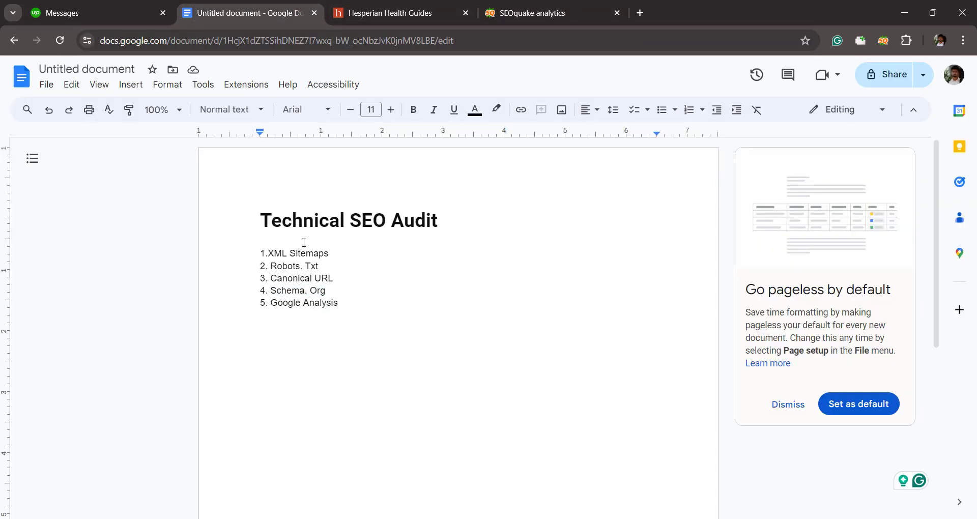